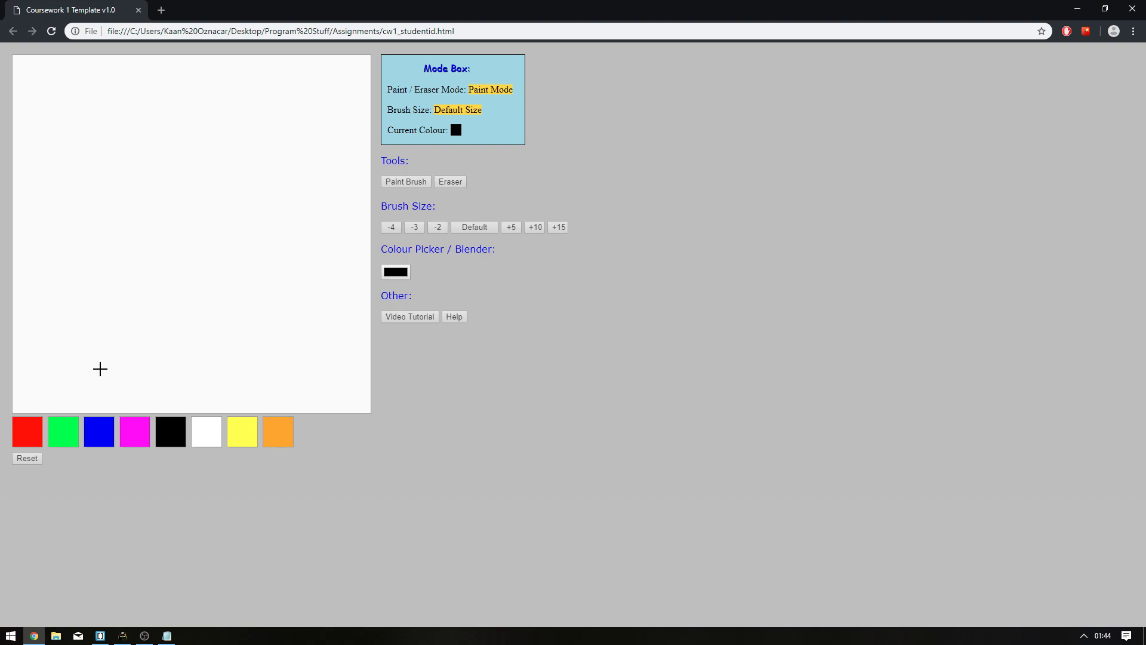
Step: Paint with blue at brush size +15 and reset the canvas to a full blue background
click(105, 425)
click(561, 229)
mouse_move(369, 322)
mouse_down()
mouse_move(302, 392)
mouse_move(291, 397)
mouse_move(351, 300)
mouse_move(247, 396)
mouse_move(357, 263)
mouse_move(219, 385)
mouse_move(355, 256)
mouse_move(276, 308)
mouse_move(213, 370)
mouse_up()
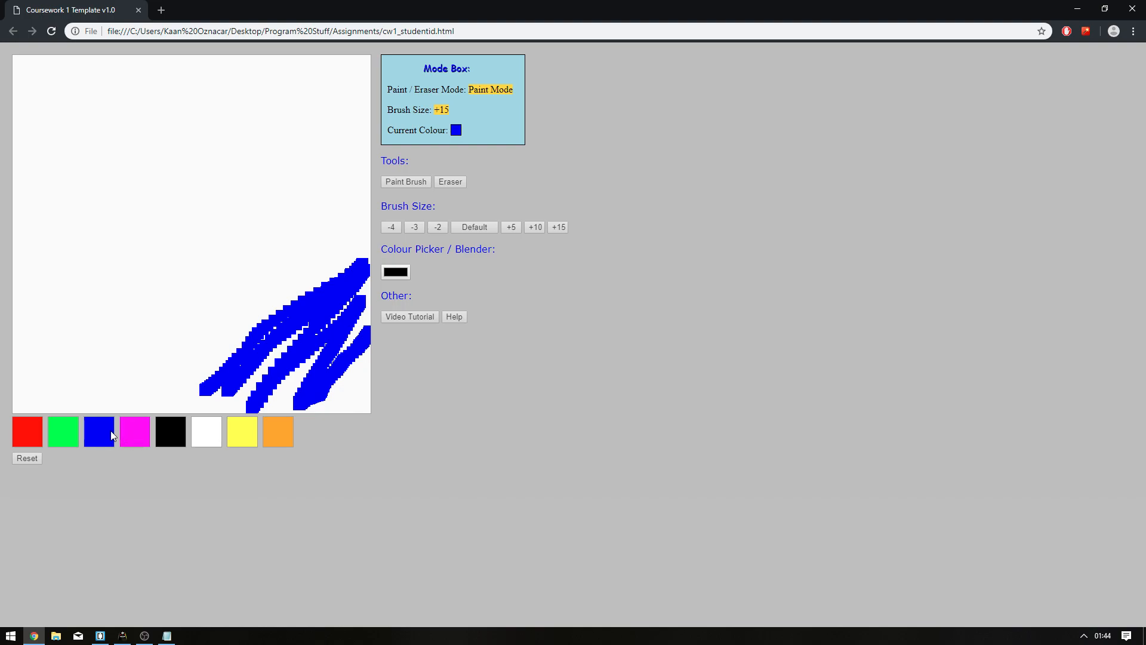
click(32, 463)
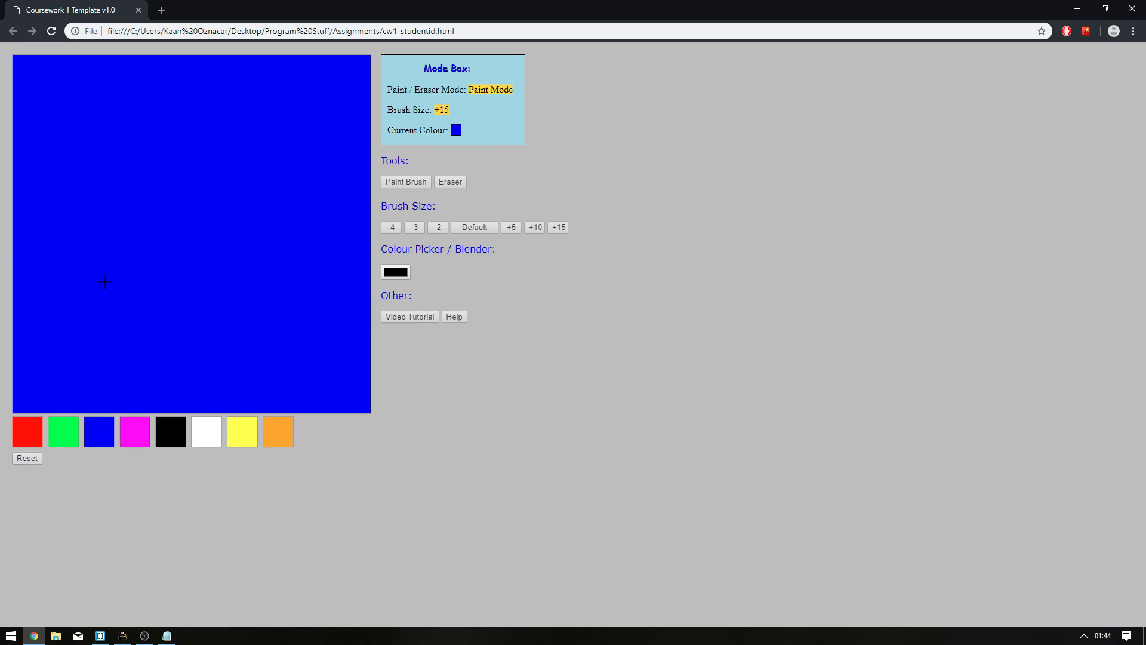
Step: Paint scattered short wavy white lines across the blue background with the default brush size
click(212, 440)
click(462, 227)
drag(58, 150, 98, 147)
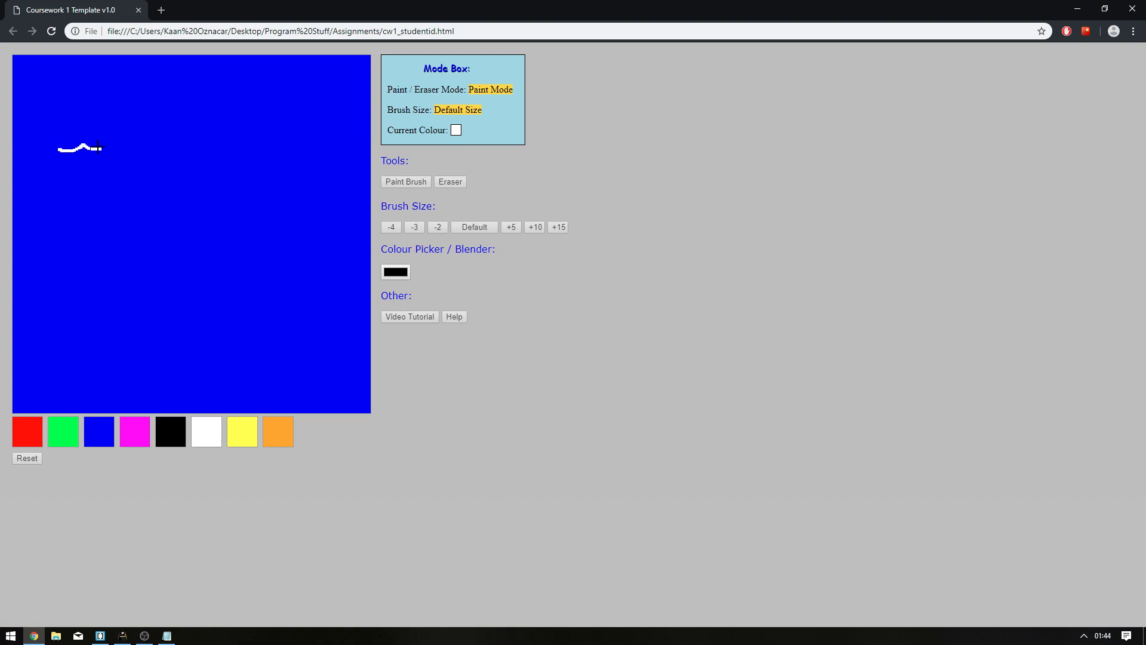
drag(244, 132, 305, 122)
mouse_move(101, 225)
mouse_down()
mouse_move(129, 203)
mouse_move(209, 197)
mouse_up()
drag(60, 328, 132, 322)
drag(103, 374, 187, 367)
drag(263, 378, 340, 368)
drag(270, 345, 340, 338)
drag(55, 367, 82, 381)
drag(183, 77, 281, 76)
drag(104, 173, 177, 163)
drag(79, 214, 86, 237)
mouse_move(60, 270)
mouse_down()
mouse_move(51, 280)
mouse_move(112, 309)
mouse_move(60, 328)
mouse_move(65, 337)
mouse_up()
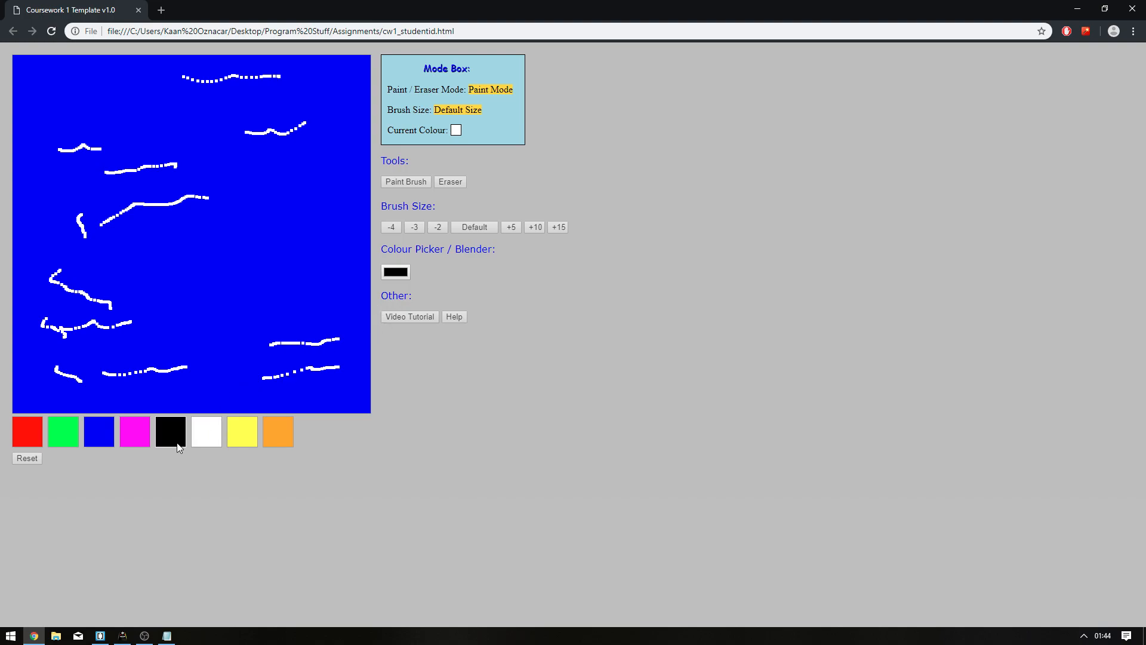
Step: Paint a filled orange boat hull on the right half of the canvas with brush size +15
click(276, 433)
click(560, 228)
mouse_move(213, 240)
mouse_down()
mouse_move(230, 271)
mouse_move(329, 263)
mouse_move(354, 232)
mouse_move(350, 193)
mouse_move(267, 236)
mouse_move(210, 238)
mouse_move(240, 264)
mouse_move(247, 255)
mouse_move(236, 252)
mouse_move(234, 263)
mouse_move(284, 270)
mouse_move(256, 252)
mouse_move(262, 263)
mouse_move(291, 258)
mouse_move(274, 246)
mouse_move(326, 254)
mouse_move(356, 218)
mouse_move(326, 254)
mouse_move(349, 221)
mouse_move(305, 252)
mouse_move(282, 244)
mouse_move(312, 241)
mouse_move(350, 214)
mouse_move(297, 240)
mouse_up()
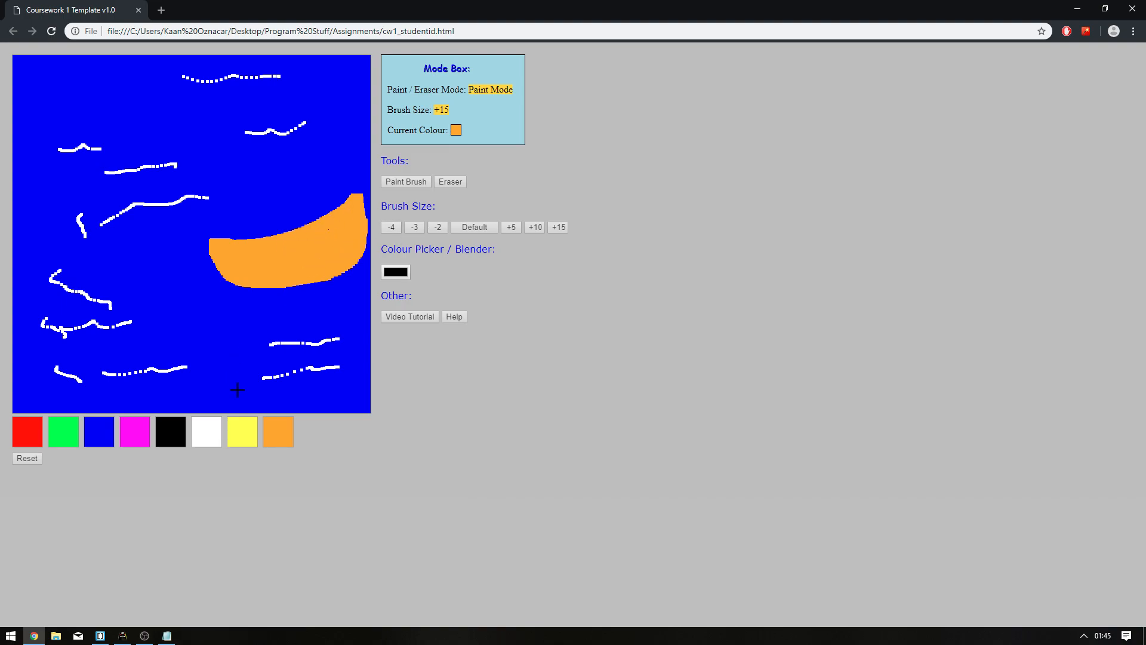
Step: Paint a slanted orange mast rising from the hull with the default brush size, thickening it with size +5
click(478, 230)
drag(296, 228, 267, 177)
click(511, 227)
drag(302, 232, 284, 209)
drag(271, 187, 262, 171)
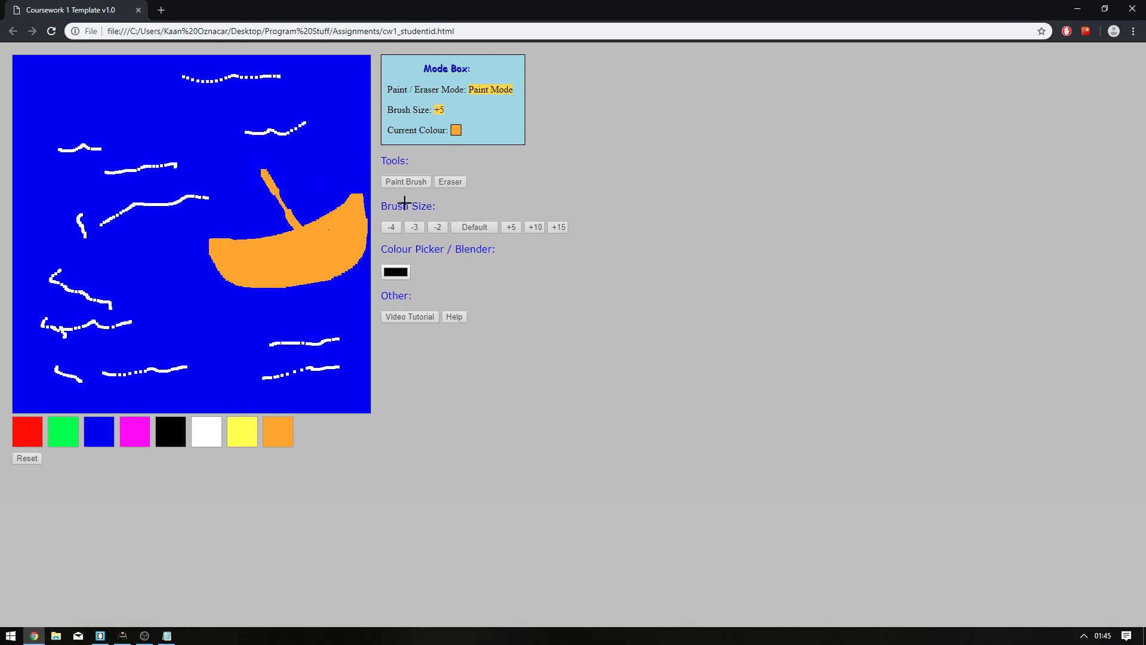
Step: Paint a filled white sail on the mast with brush size +10 and default-size white splash lines under the hull
click(206, 431)
click(535, 227)
mouse_move(254, 167)
mouse_down()
mouse_move(302, 173)
mouse_move(294, 204)
mouse_move(275, 204)
mouse_move(257, 171)
mouse_move(275, 192)
mouse_move(276, 177)
mouse_move(301, 182)
mouse_move(290, 197)
mouse_move(267, 173)
mouse_up()
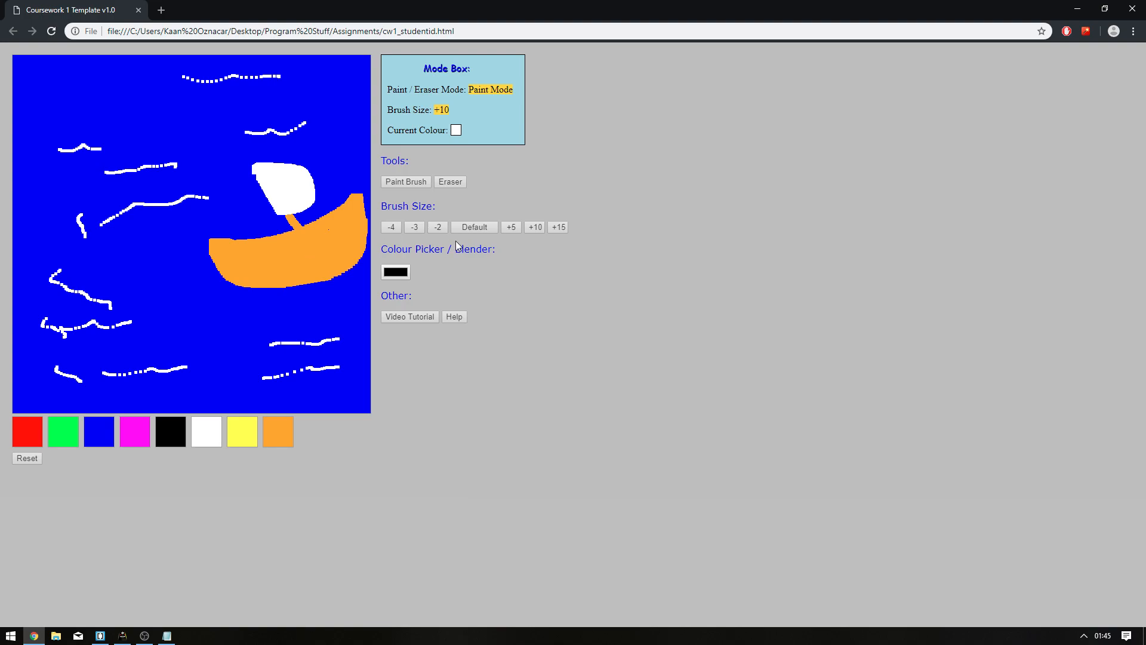
click(479, 227)
mouse_move(242, 298)
mouse_down()
mouse_move(195, 276)
mouse_move(260, 290)
mouse_move(237, 298)
mouse_move(266, 290)
mouse_move(170, 276)
mouse_up()
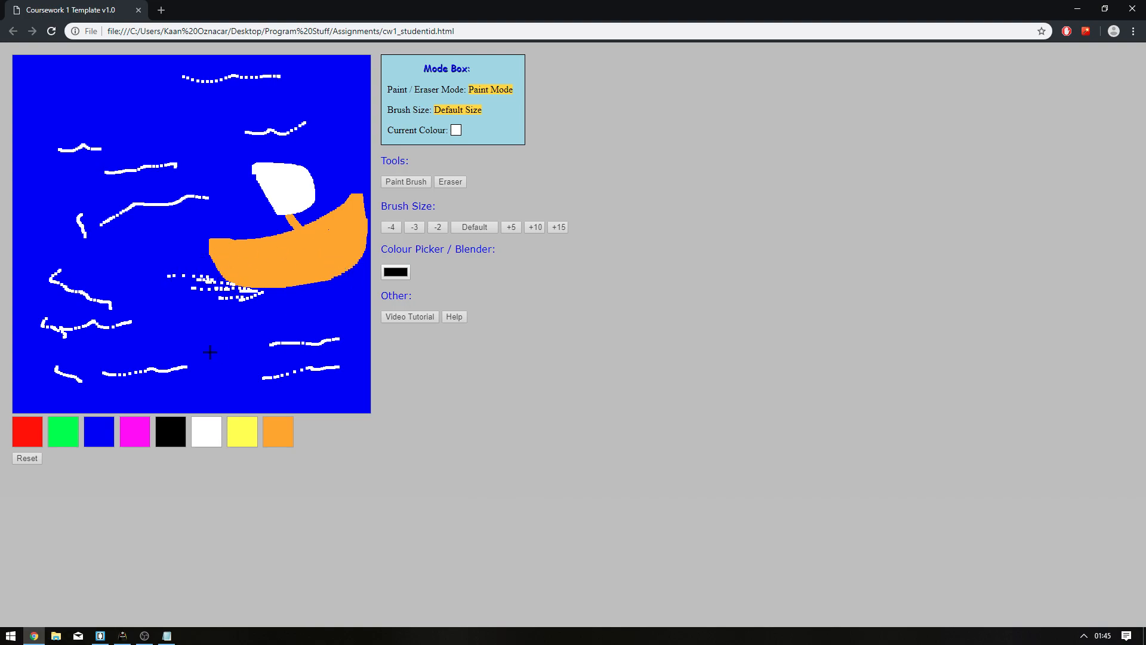
Step: Switch the colour to magenta and back to white, and examine the mode, brush size and colour in the Mode Box
click(146, 436)
click(210, 428)
drag(475, 85, 500, 91)
click(455, 131)
drag(483, 111, 391, 110)
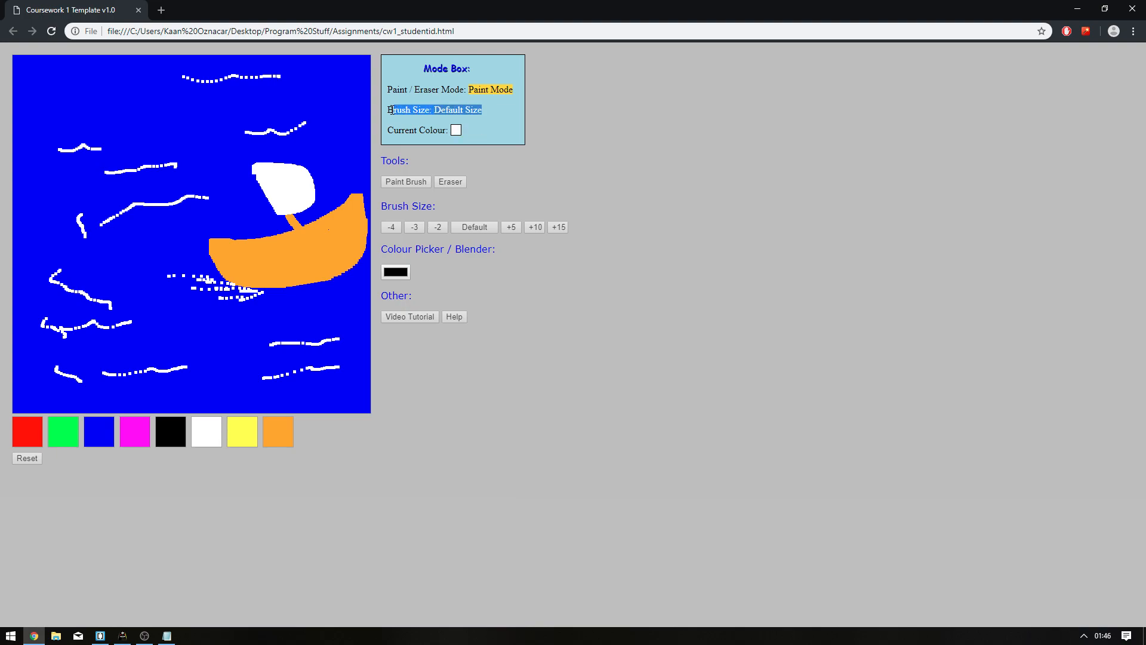
click(476, 107)
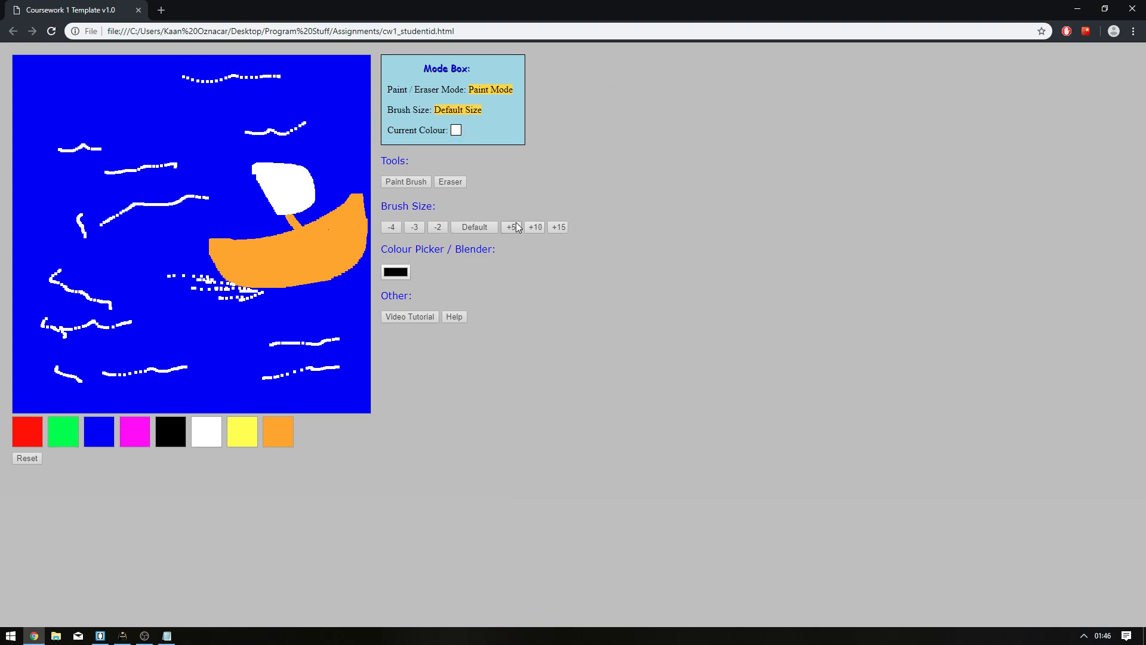
Step: Check the debug message for the default brush size in the browser's developer console, and close the console
key(Tab)
key(ctrl+shift+j)
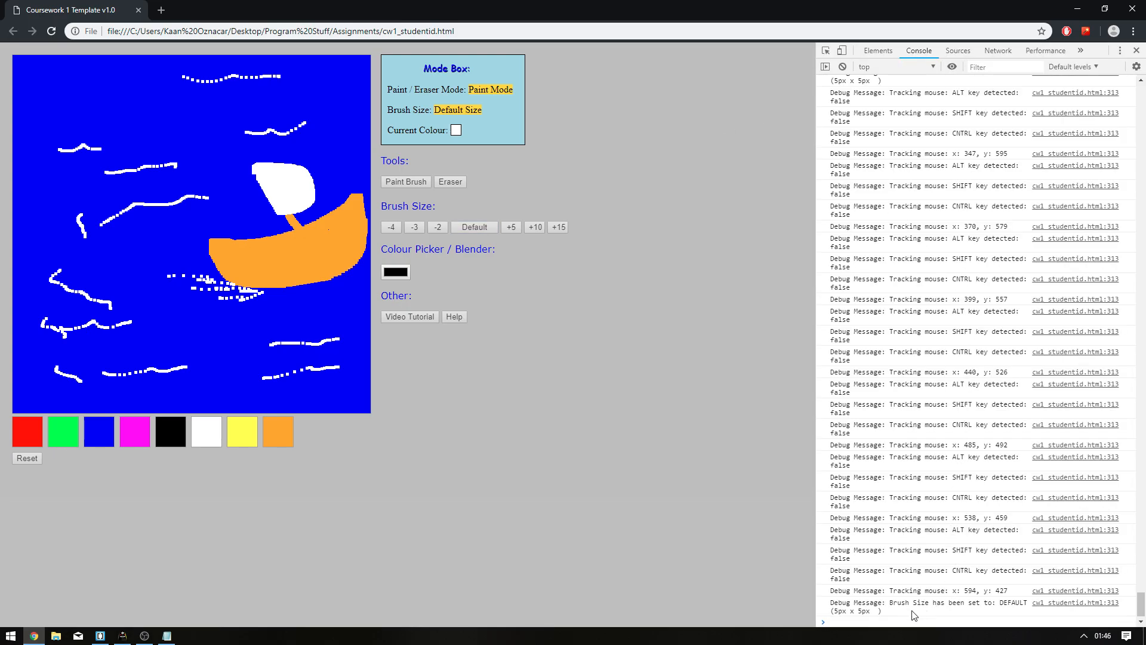
click(475, 227)
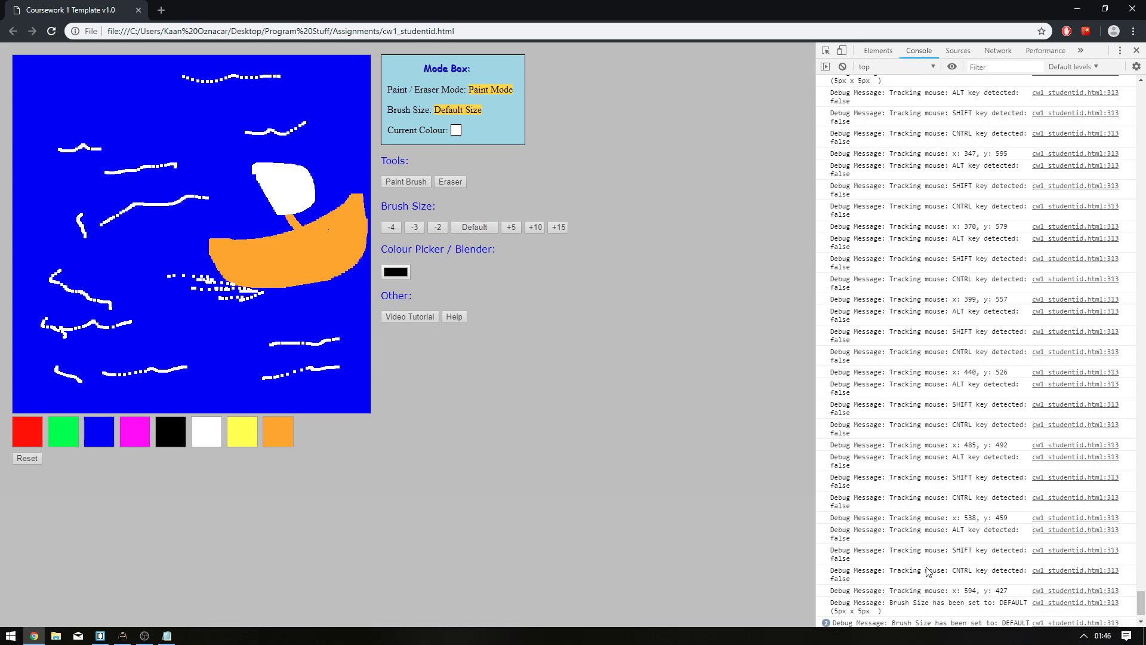
drag(912, 603, 873, 603)
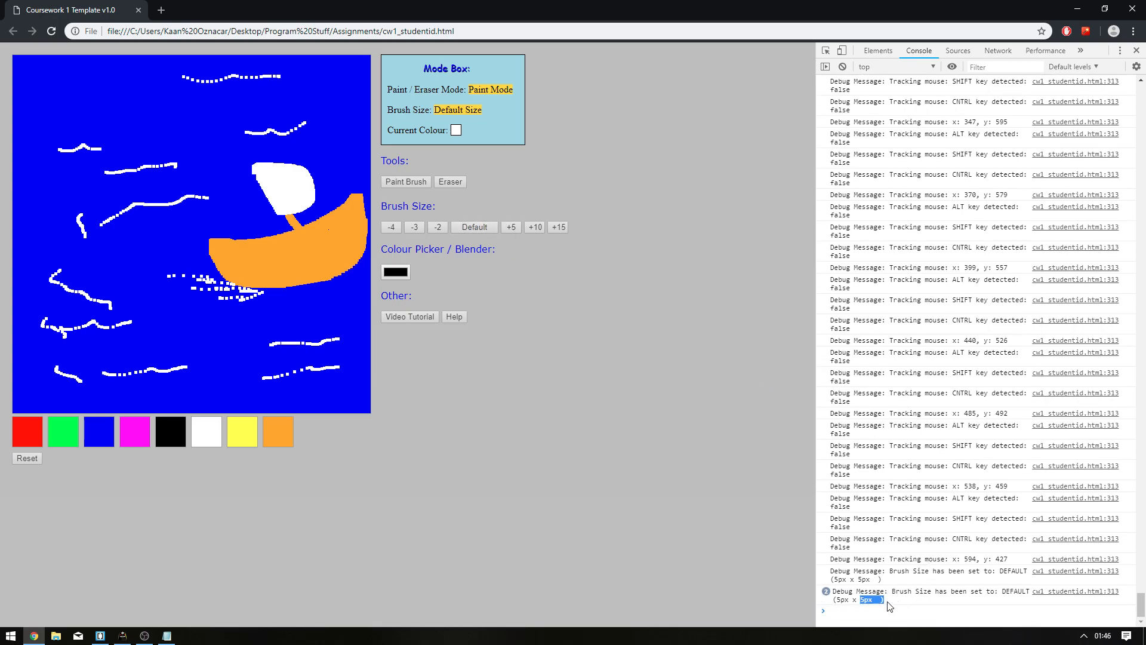
click(883, 604)
click(1136, 50)
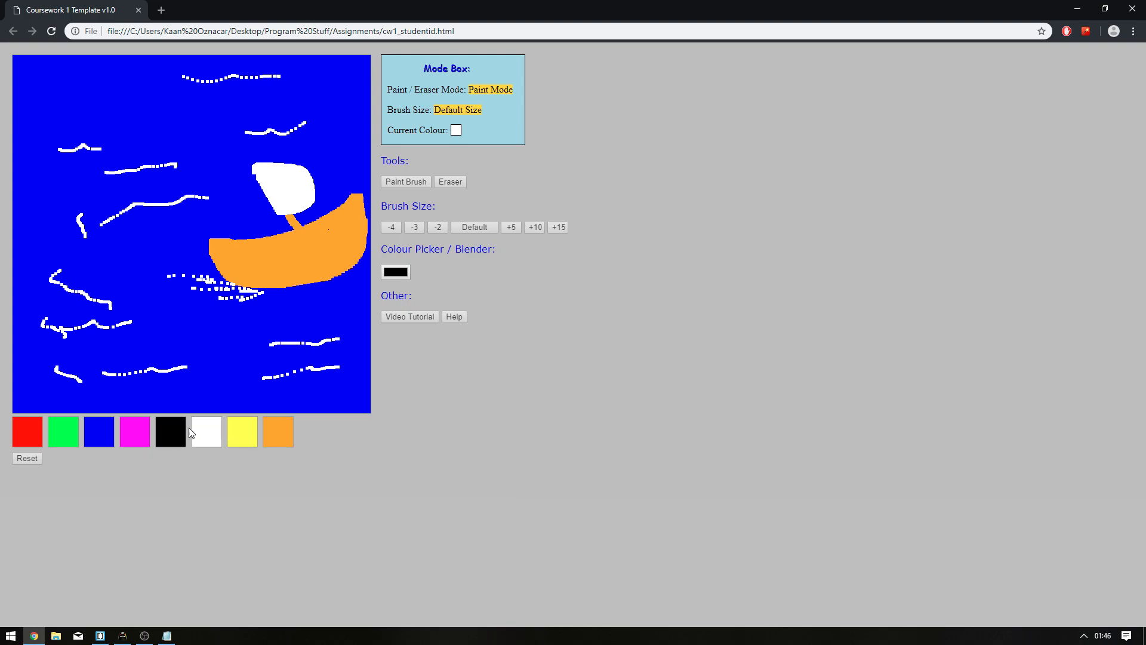
Step: Erase the outer end of the white wave above the sail with the default-size eraser
click(450, 181)
drag(459, 131, 389, 131)
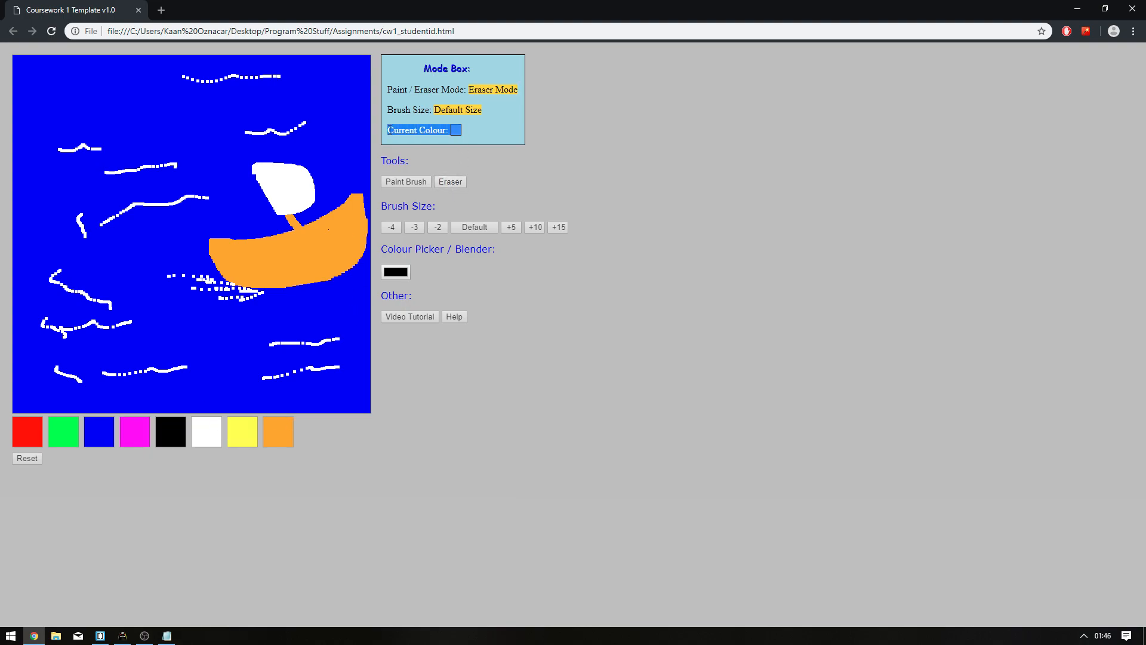
click(452, 130)
drag(321, 141, 297, 121)
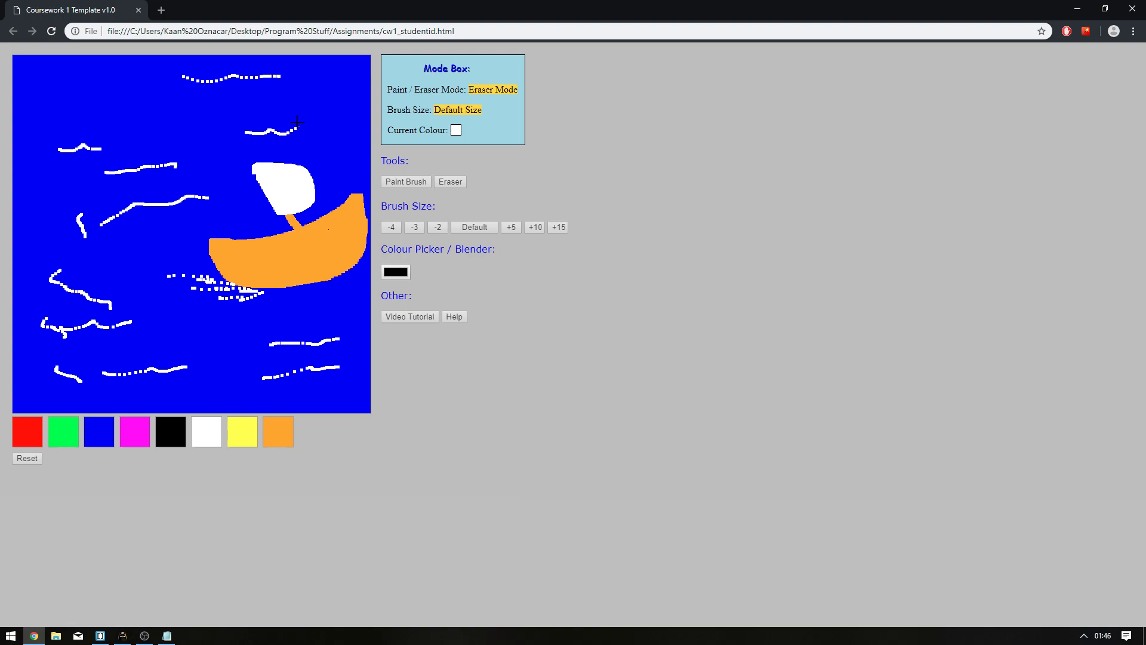
Step: Paint a thick black stroke above the sail with brush size +15
click(173, 428)
click(557, 227)
click(406, 182)
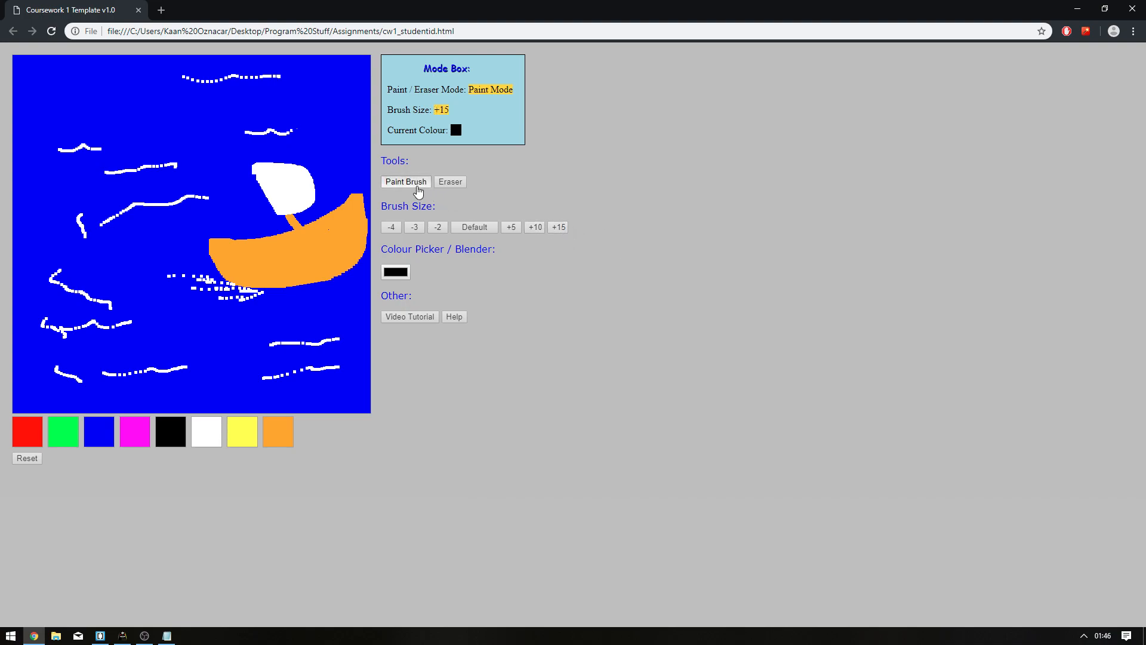
drag(190, 124, 281, 97)
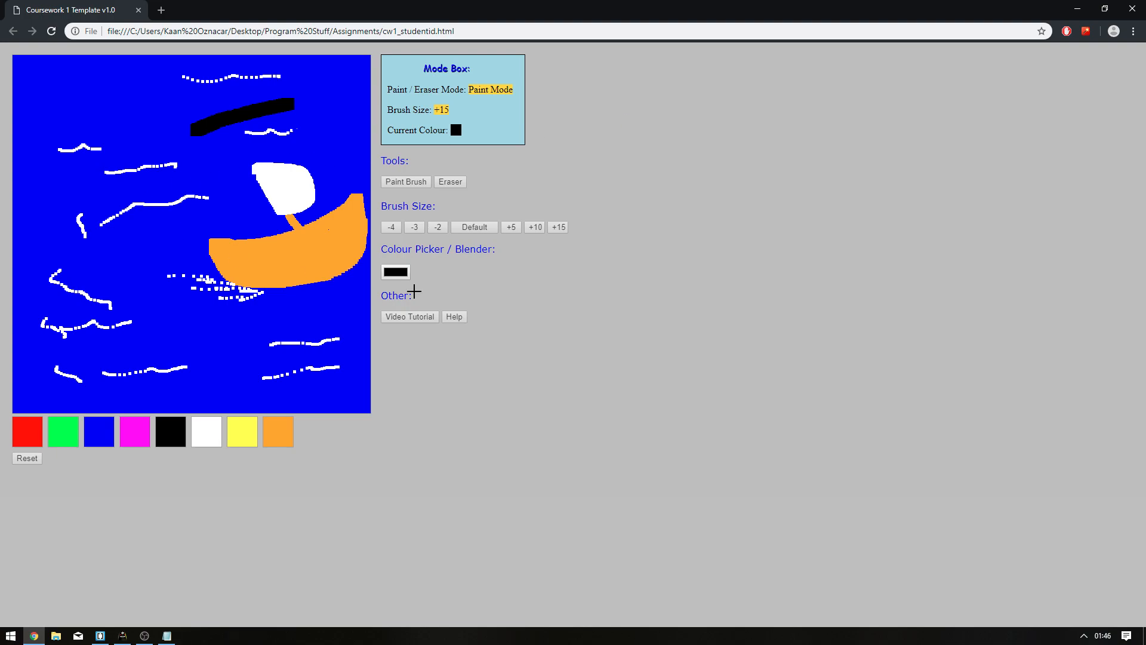
Step: Erase the black stroke above the sail and the outer part of the white splash lines beside the hull
click(444, 187)
mouse_move(298, 110)
mouse_down()
mouse_move(243, 100)
mouse_move(178, 131)
mouse_move(288, 103)
mouse_up()
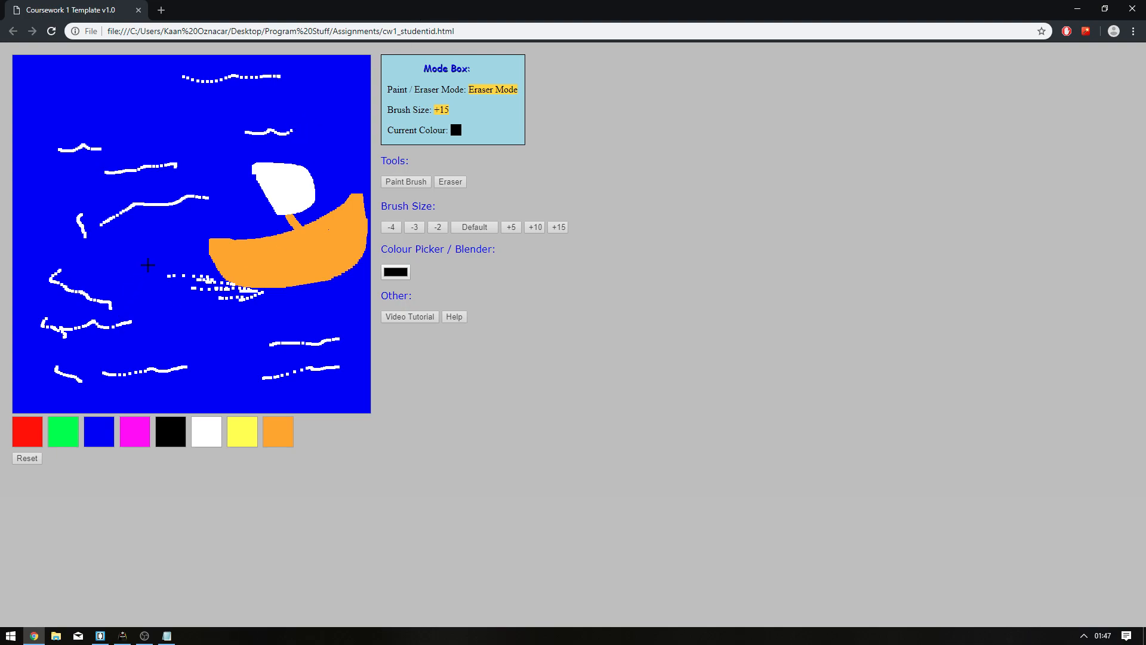
drag(188, 275, 203, 292)
Step: Return to paint mode and paint a large filled magenta head in the lower-left area of the canvas
click(132, 432)
drag(471, 89, 510, 89)
click(553, 102)
click(417, 183)
mouse_move(89, 322)
mouse_down()
mouse_move(50, 357)
mouse_move(62, 388)
mouse_move(86, 402)
mouse_move(146, 381)
mouse_move(161, 338)
mouse_move(136, 314)
mouse_move(104, 316)
mouse_move(76, 338)
mouse_move(65, 386)
mouse_move(75, 346)
mouse_move(96, 391)
mouse_move(88, 340)
mouse_move(154, 354)
mouse_move(105, 389)
mouse_move(147, 341)
mouse_move(142, 369)
mouse_move(159, 330)
mouse_move(99, 329)
mouse_move(124, 338)
mouse_move(105, 325)
mouse_move(125, 354)
mouse_move(104, 368)
mouse_move(117, 351)
mouse_move(126, 362)
mouse_move(124, 336)
mouse_move(138, 335)
mouse_move(126, 331)
mouse_move(144, 347)
mouse_move(92, 333)
mouse_move(108, 341)
mouse_move(58, 366)
mouse_move(112, 389)
mouse_move(96, 386)
mouse_move(164, 380)
mouse_move(144, 399)
mouse_move(105, 406)
mouse_move(146, 397)
mouse_move(169, 372)
mouse_move(176, 348)
mouse_move(164, 327)
mouse_move(173, 387)
mouse_move(167, 324)
mouse_move(153, 320)
mouse_move(143, 394)
mouse_up()
Step: Paint two filled yellow eyes on the magenta head with brush size +15 and a yellow smile with the default size
click(241, 426)
mouse_move(95, 351)
mouse_down()
mouse_move(76, 366)
mouse_move(99, 357)
mouse_move(98, 368)
mouse_up()
mouse_move(155, 347)
mouse_down()
mouse_move(138, 365)
mouse_move(154, 356)
mouse_move(152, 370)
mouse_up()
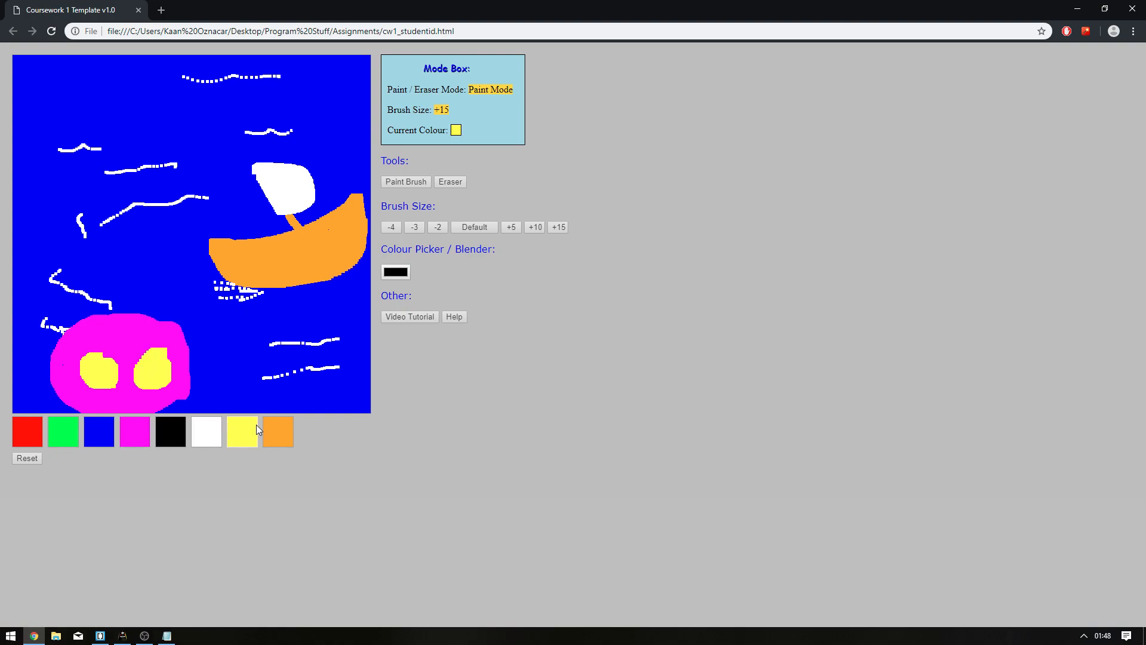
click(475, 227)
drag(115, 397, 145, 397)
Step: Paint red pupils and angled red eyebrows on the magenta face with the default brush size
click(53, 428)
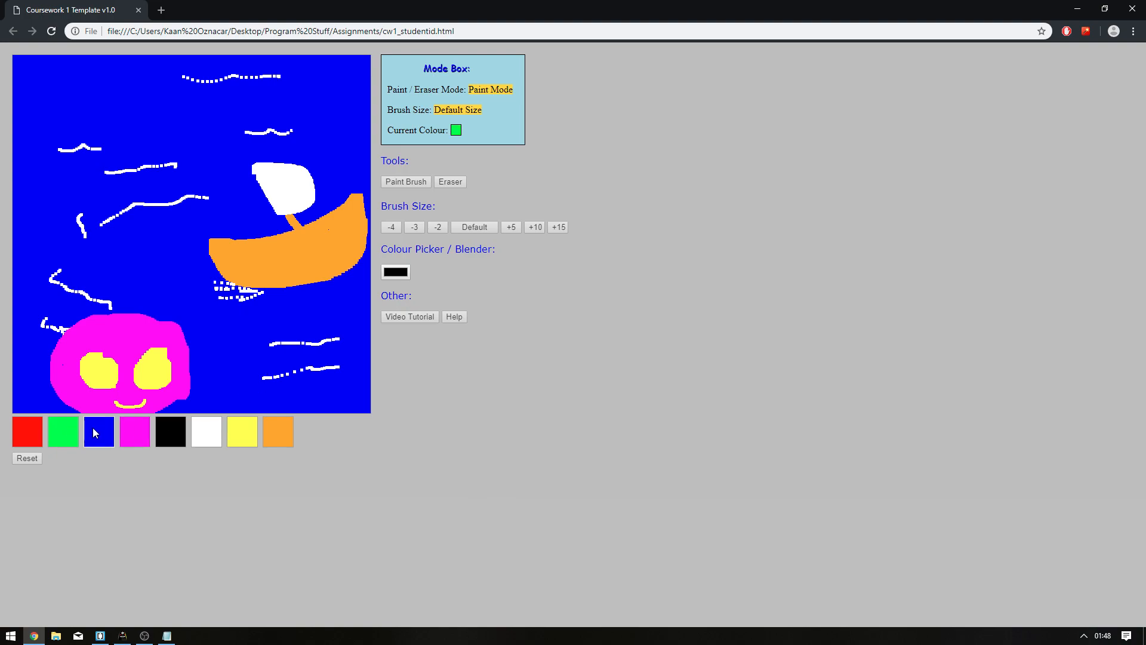
click(37, 432)
drag(95, 371, 156, 367)
drag(83, 347, 111, 345)
drag(141, 342, 159, 338)
click(145, 428)
click(446, 181)
click(410, 187)
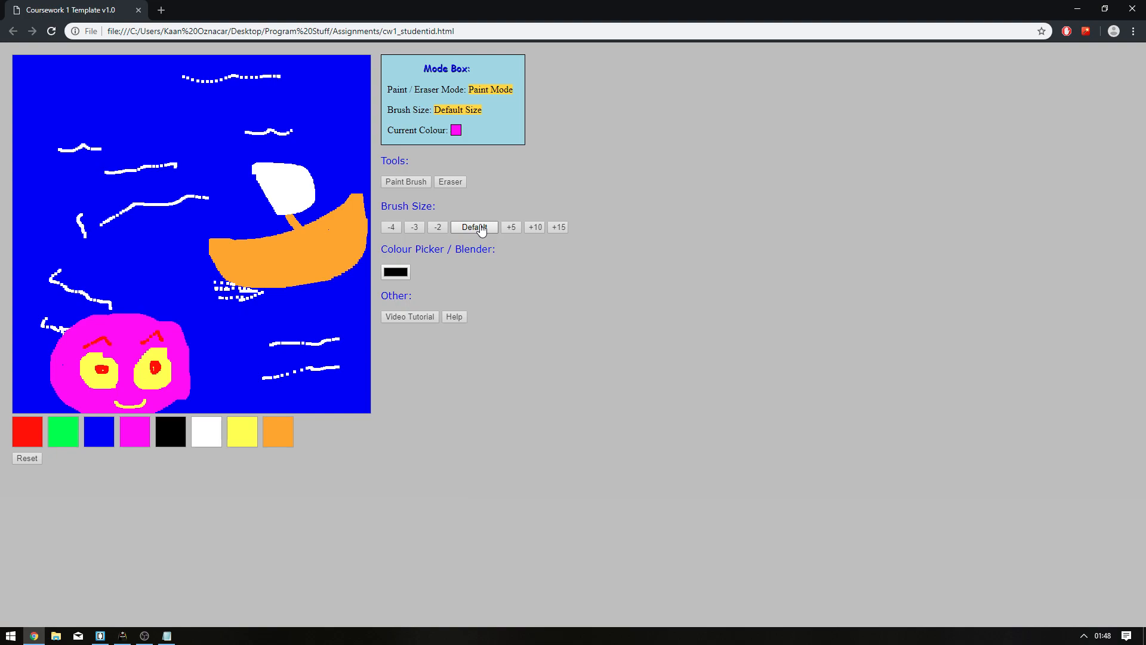
click(512, 228)
click(535, 227)
click(394, 228)
Step: Paint a column of yellow sample strokes in the upper-left canvas area with brush sizes +15, +10, +5 and default
click(256, 432)
drag(53, 90, 134, 86)
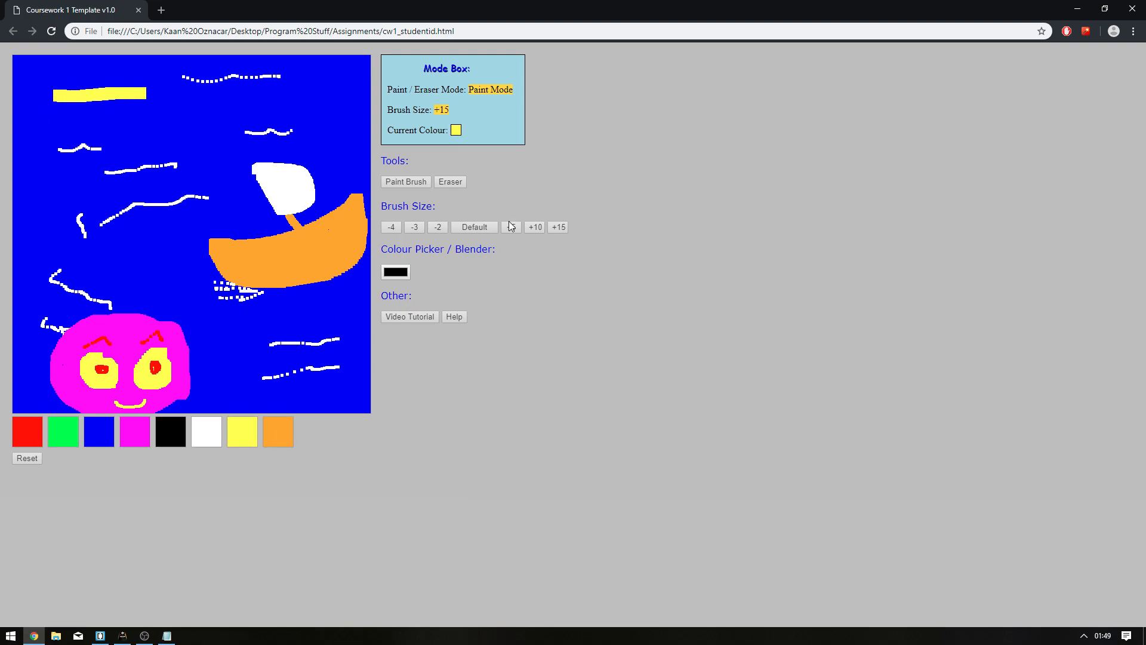
click(535, 226)
drag(54, 129, 130, 126)
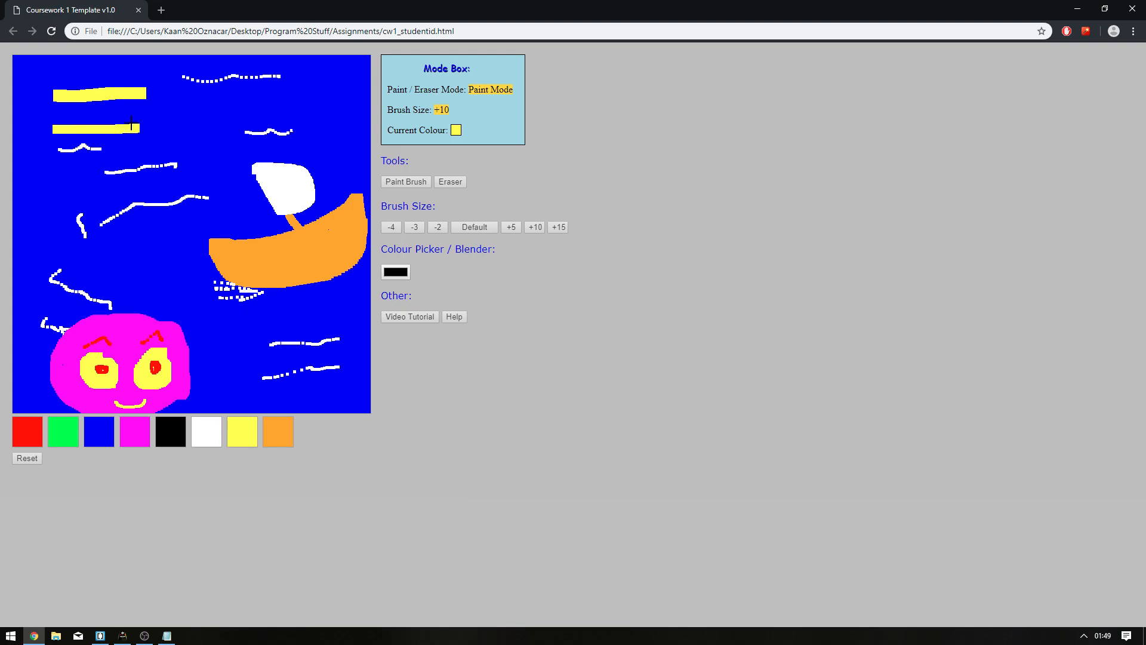
click(511, 227)
drag(53, 159, 149, 159)
click(472, 227)
drag(51, 176, 143, 177)
Step: Paint thinner yellow sample marks near the other strokes with brush sizes -2, -3 and -4
click(438, 227)
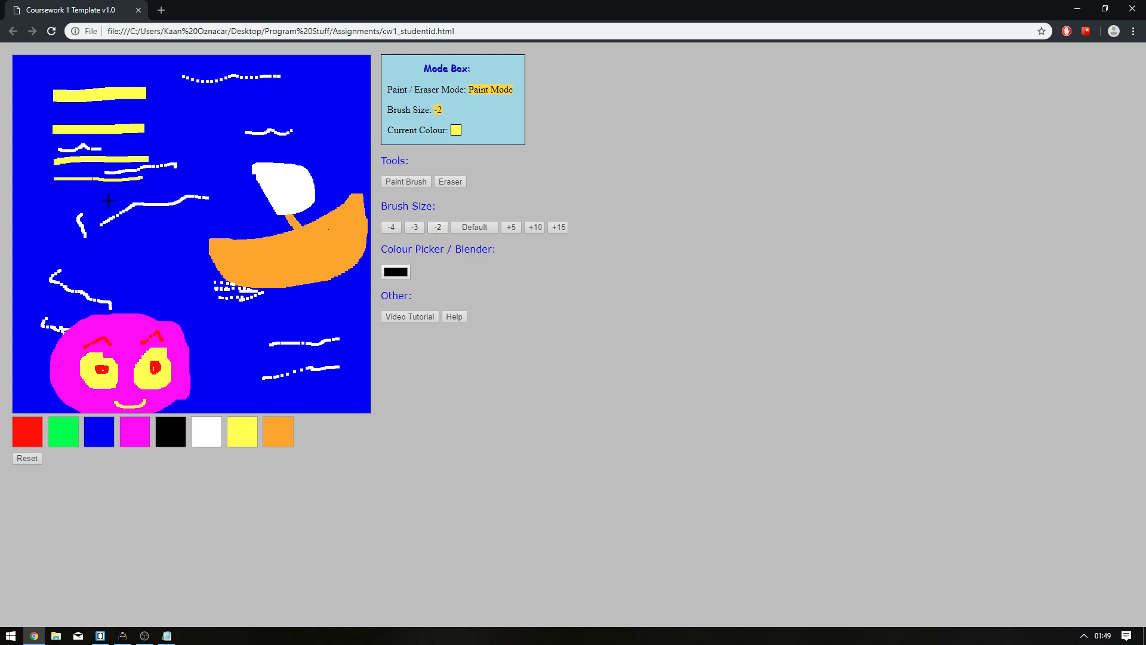
mouse_move(54, 196)
mouse_down()
mouse_move(144, 193)
mouse_move(60, 194)
mouse_move(136, 194)
mouse_up()
click(414, 227)
mouse_move(58, 206)
mouse_down()
mouse_move(126, 202)
mouse_move(57, 219)
mouse_move(114, 210)
mouse_up()
click(391, 227)
drag(28, 159, 33, 167)
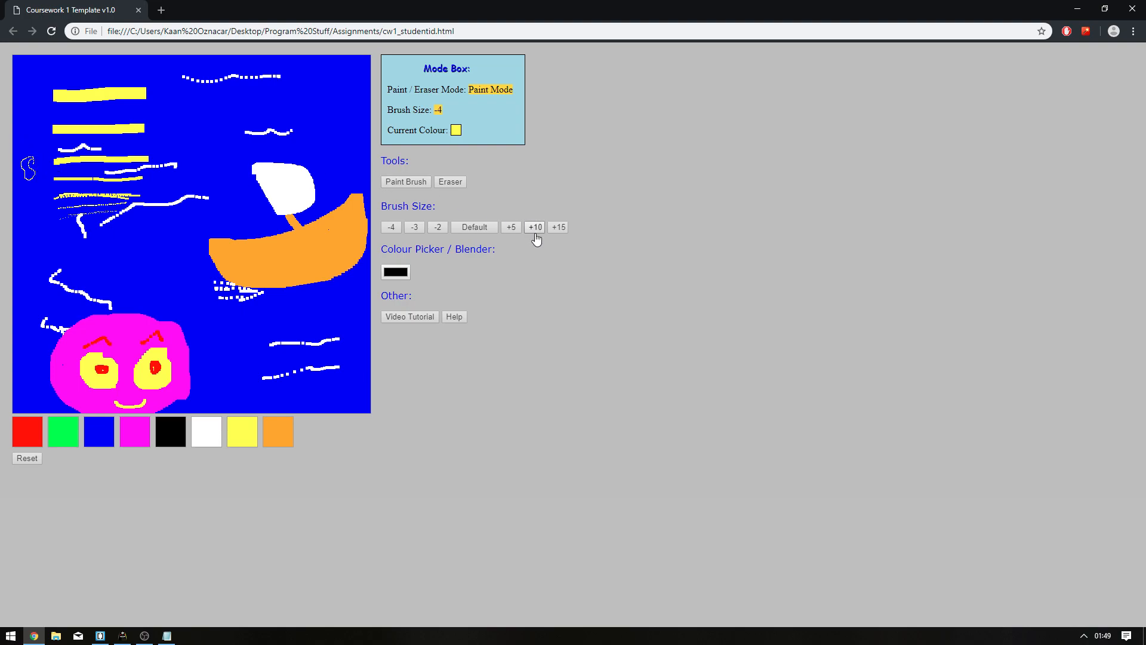
Step: Erase all the yellow sample strokes from the canvas with the +15 eraser
click(450, 181)
click(558, 226)
mouse_move(147, 91)
mouse_down()
mouse_move(18, 96)
mouse_move(163, 79)
mouse_move(26, 101)
mouse_move(41, 106)
mouse_move(39, 140)
mouse_move(21, 151)
mouse_move(65, 146)
mouse_move(63, 174)
mouse_move(51, 125)
mouse_move(65, 114)
mouse_move(52, 165)
mouse_move(82, 202)
mouse_move(68, 206)
mouse_move(92, 188)
mouse_move(120, 201)
mouse_move(78, 224)
mouse_move(98, 232)
mouse_move(143, 182)
mouse_move(80, 111)
mouse_move(89, 177)
mouse_up()
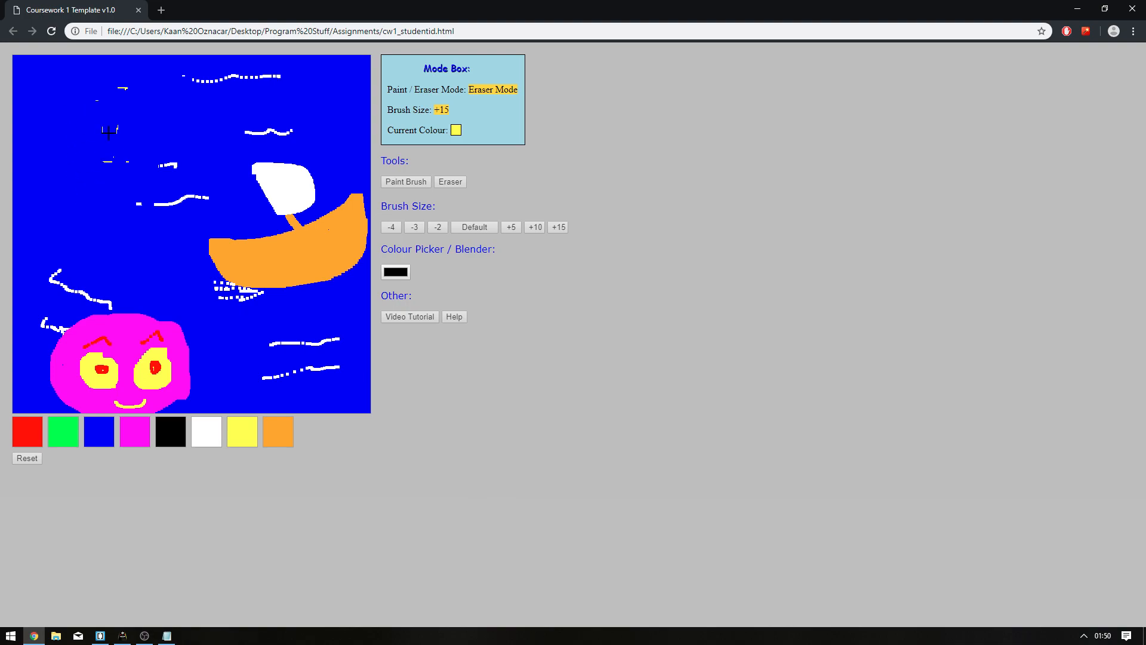
mouse_move(109, 133)
mouse_down()
mouse_move(103, 109)
mouse_move(129, 118)
mouse_move(118, 77)
mouse_move(95, 98)
mouse_move(110, 192)
mouse_move(103, 102)
mouse_up()
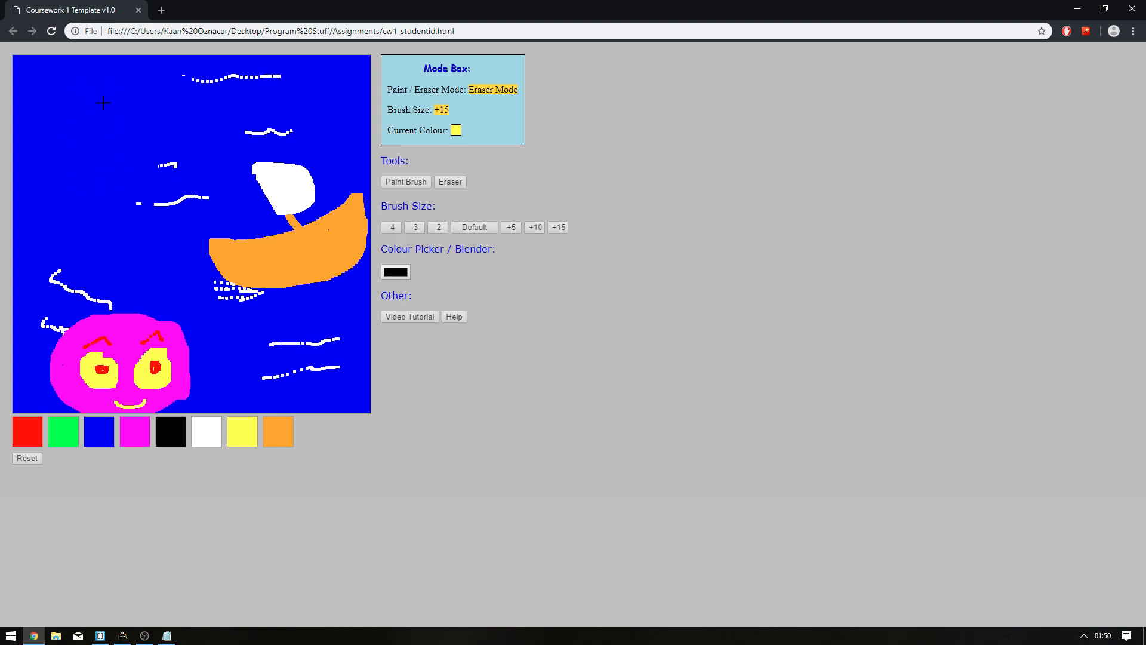
Step: Repaint white waves over the erased area and add one below the boat with the default-size paint brush
click(406, 182)
click(206, 431)
drag(516, 91, 435, 109)
click(474, 227)
drag(466, 127, 449, 130)
drag(66, 128, 107, 126)
drag(69, 173, 101, 173)
drag(161, 203, 137, 204)
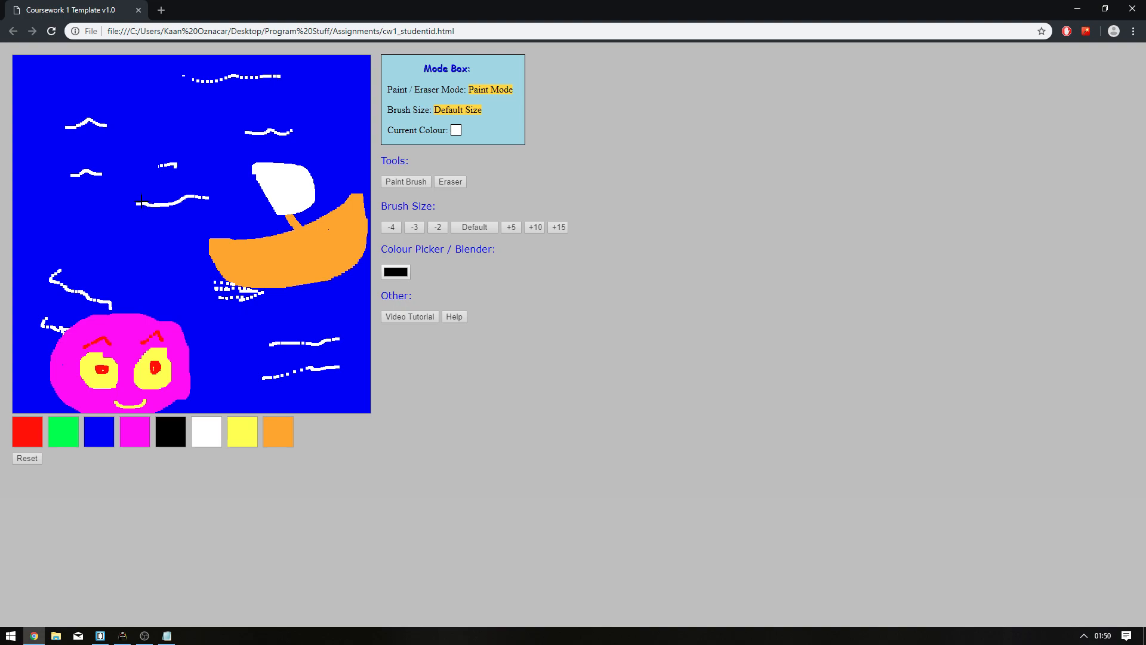
drag(176, 165, 137, 172)
drag(187, 75, 236, 76)
drag(138, 150, 170, 145)
drag(72, 213, 112, 257)
drag(129, 116, 93, 98)
drag(43, 195, 27, 173)
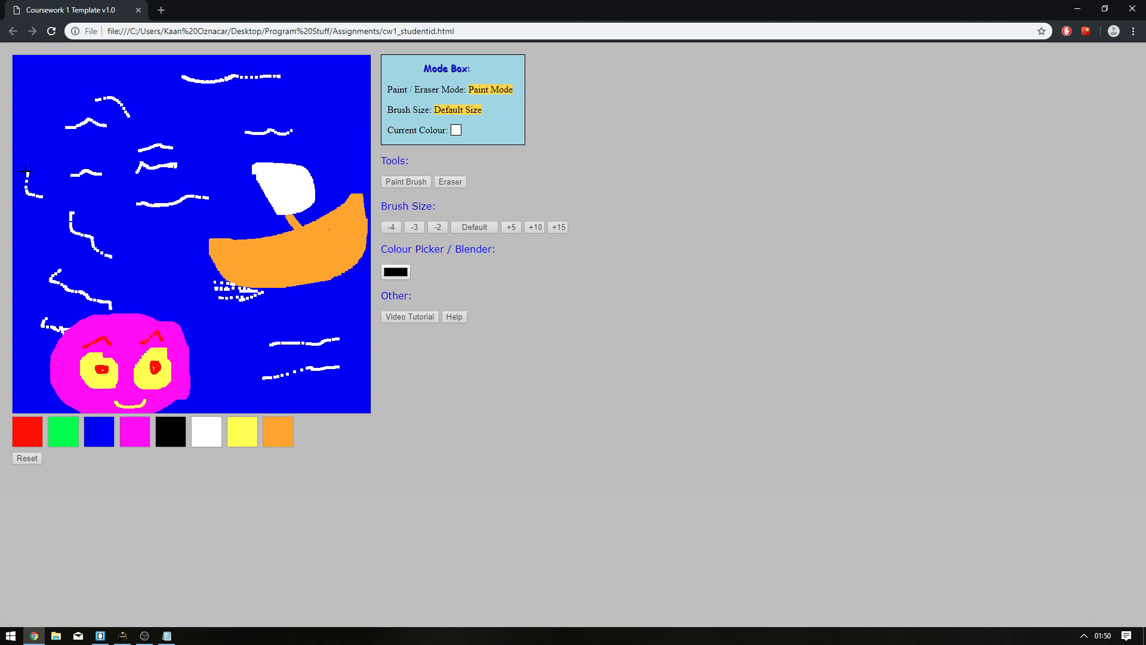
drag(214, 332, 255, 339)
Step: Open the custom colour picker, select a brown with red 106, green 47, blue 21, and inspect its RGB fields
click(408, 273)
drag(177, 8, 700, 95)
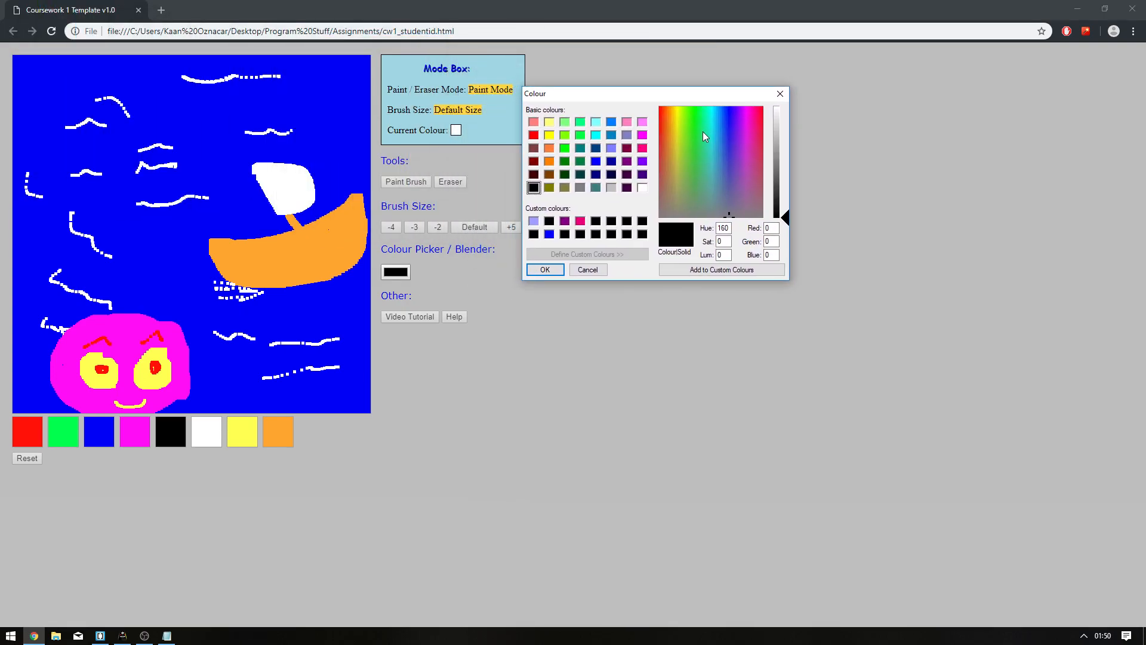
click(627, 148)
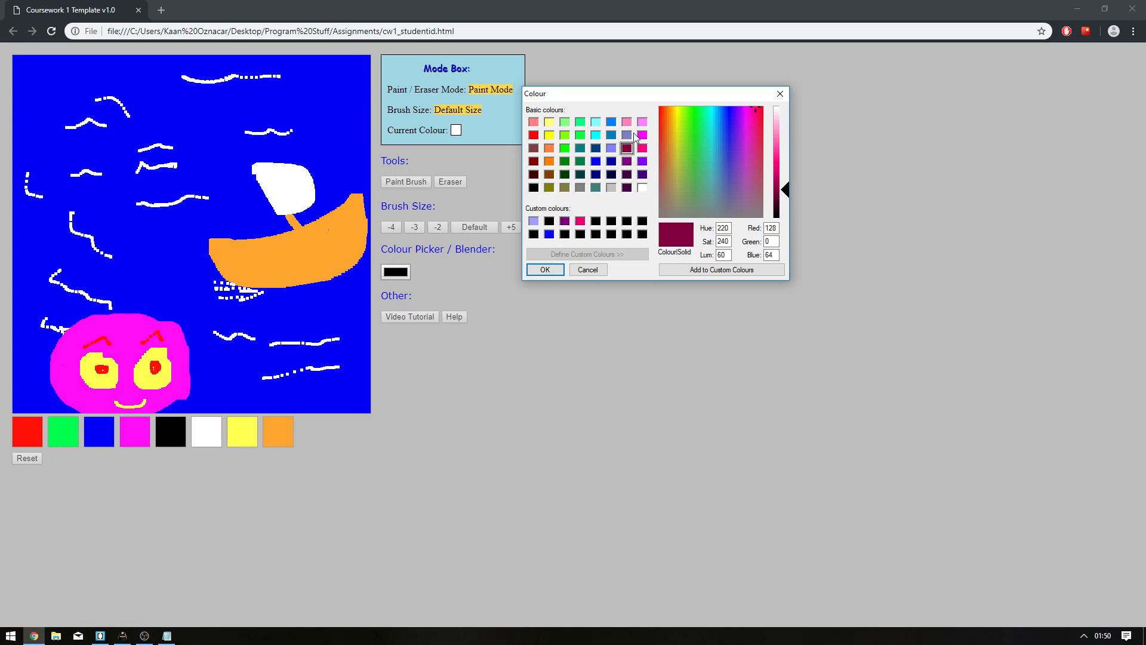
drag(740, 126, 664, 144)
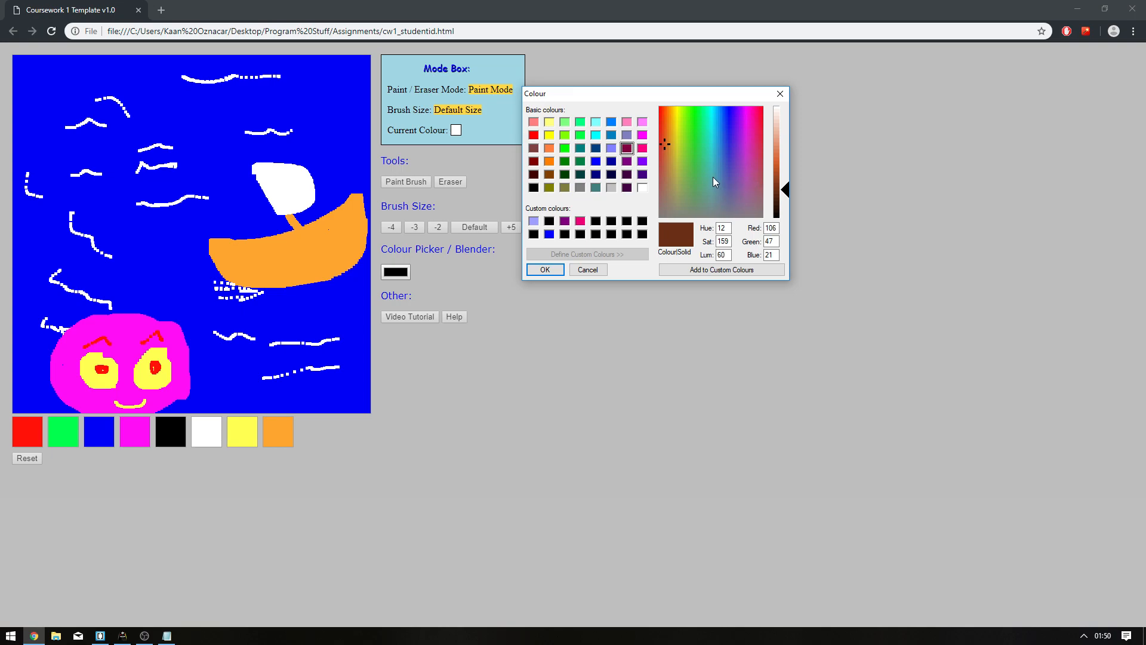
click(772, 228)
click(775, 241)
click(774, 254)
Step: Add a purple with red 98, green 0, blue 196 to the custom colours, and close the colour picker without applying it
drag(631, 101, 700, 133)
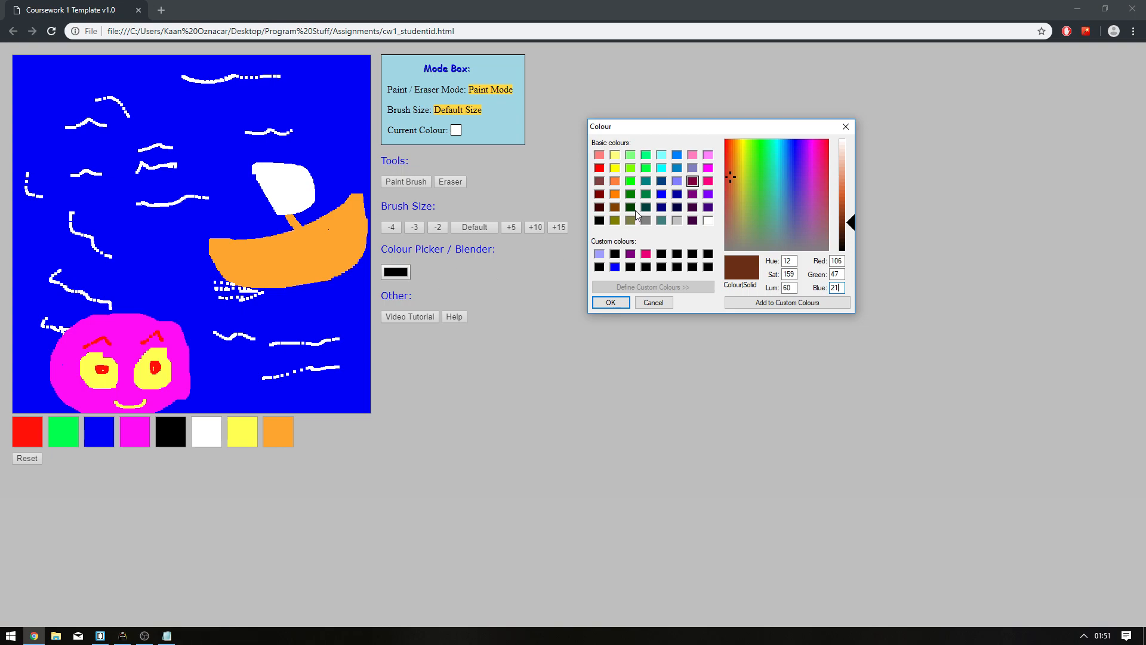
click(708, 194)
drag(850, 194, 848, 213)
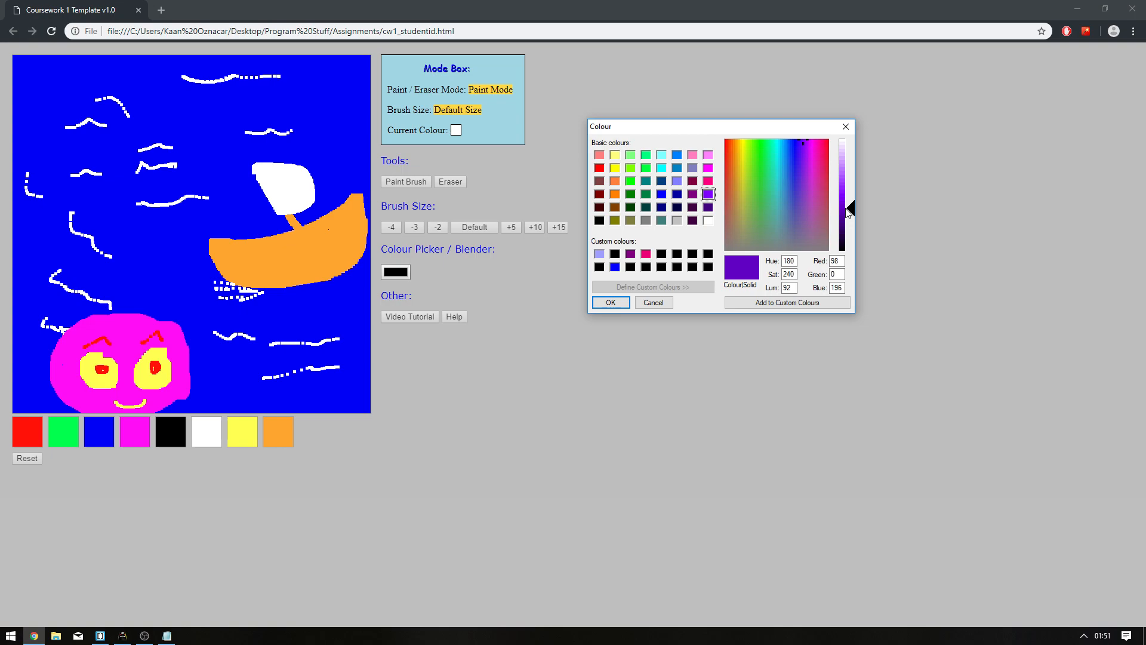
click(773, 304)
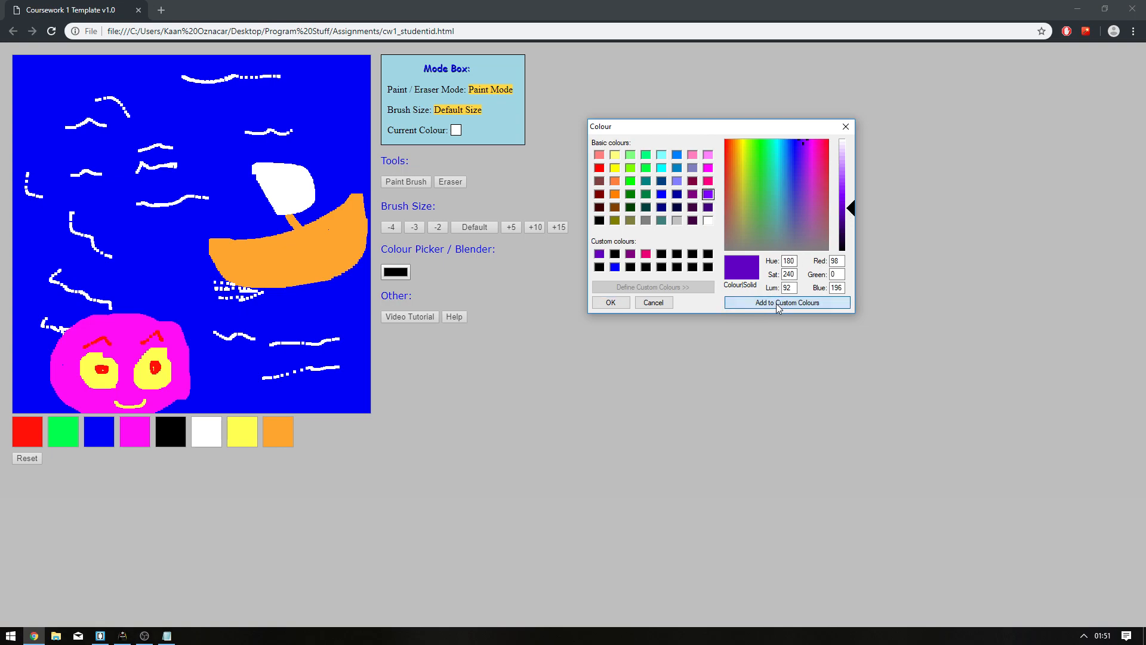
click(602, 255)
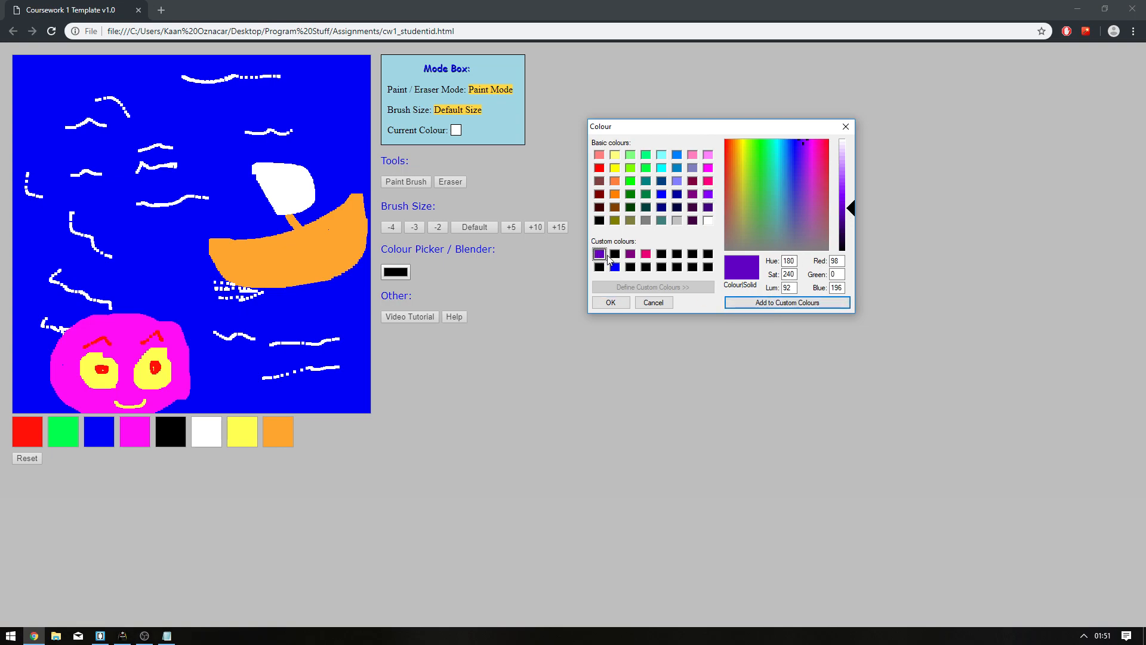
click(653, 302)
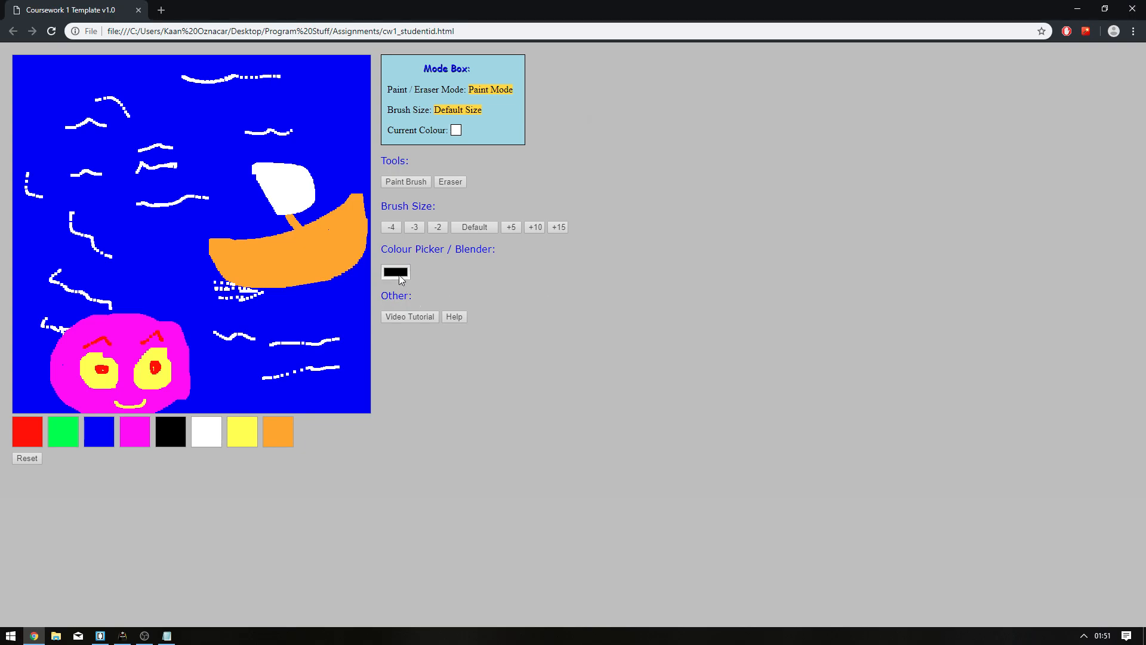
Step: Reopen the colour picker and apply the saved purple custom colour as the paint colour
click(397, 272)
drag(154, 7, 809, 127)
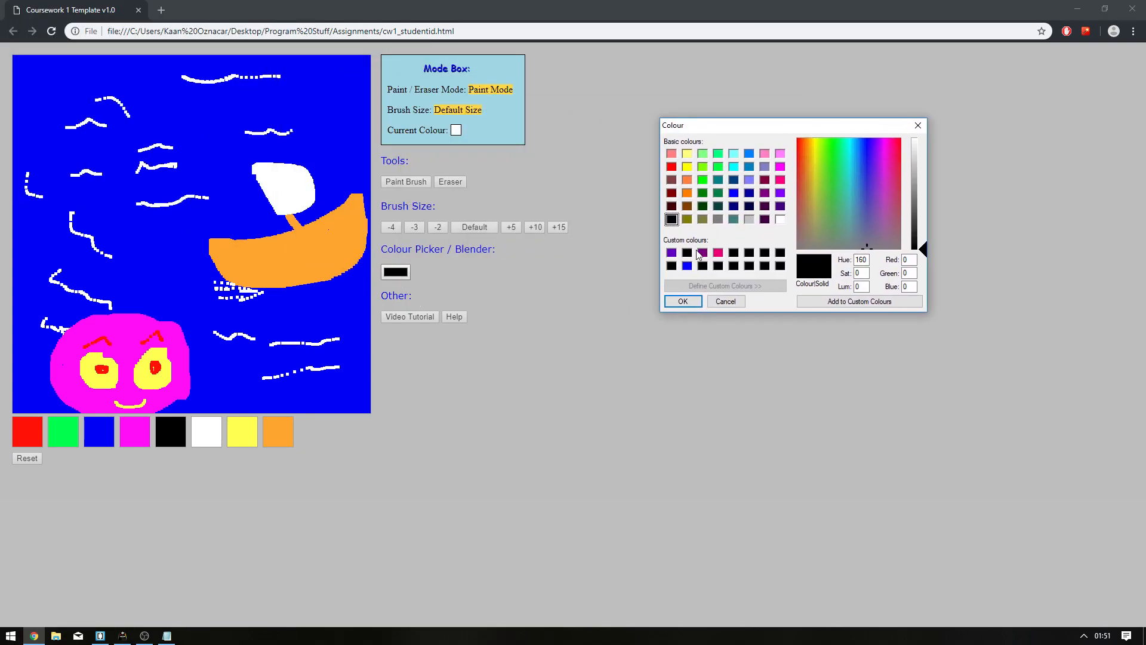
click(671, 253)
click(181, 258)
click(683, 301)
Step: Paint the word "Hi" above the sea creature with the +15 brush and surround it with a cloud-shaped speech bubble
click(553, 231)
mouse_move(69, 82)
mouse_down()
mouse_move(67, 128)
mouse_move(69, 111)
mouse_move(107, 110)
mouse_move(122, 136)
mouse_up()
drag(154, 100, 160, 128)
click(152, 84)
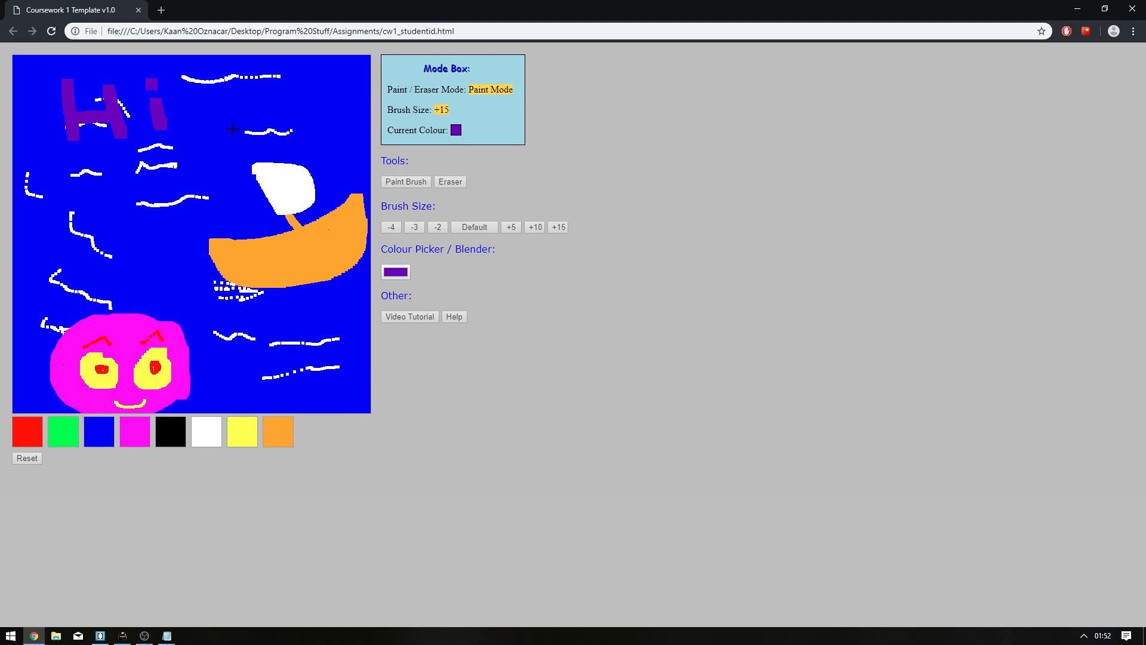
mouse_move(58, 78)
mouse_down()
mouse_move(35, 79)
mouse_move(35, 142)
mouse_move(120, 167)
mouse_move(220, 131)
mouse_move(178, 71)
mouse_move(142, 54)
mouse_move(57, 69)
mouse_move(178, 58)
mouse_up()
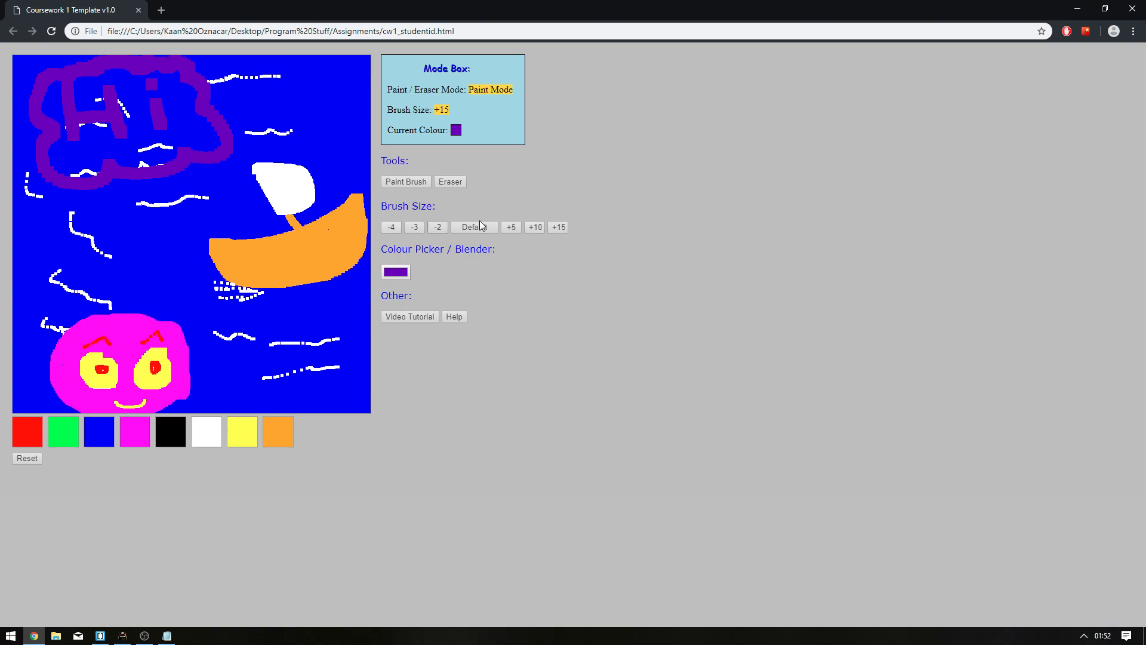
Step: Open the help message, read through its tips on eraser mode, background colour and drawing speed, and dismiss it
click(429, 295)
click(460, 324)
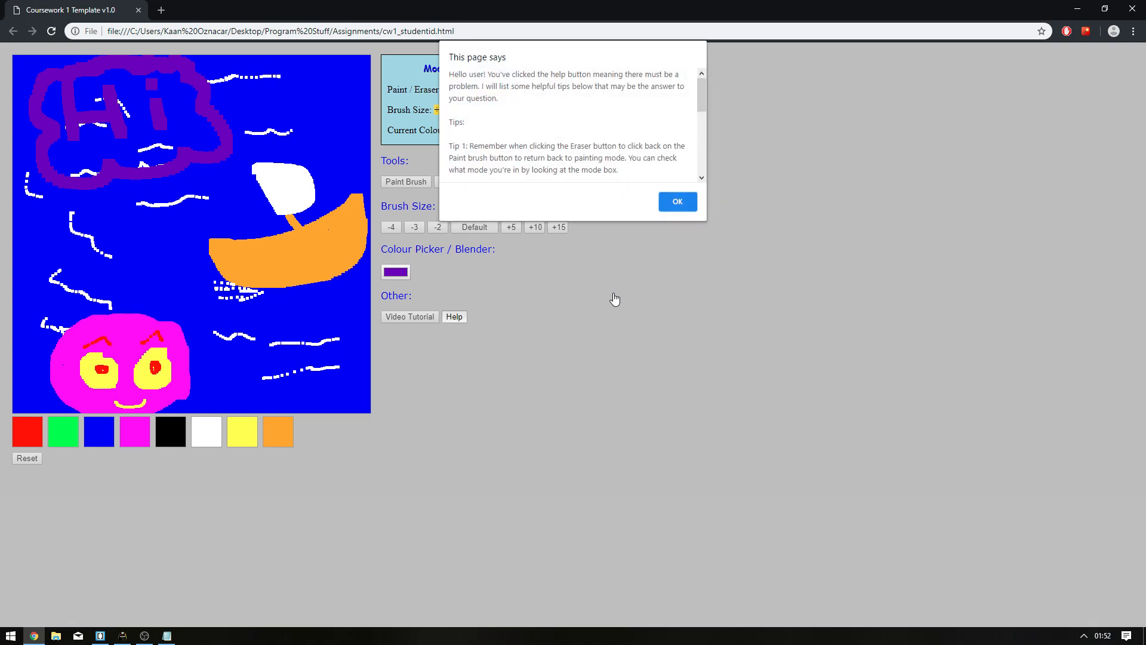
scroll(521, 145, down, 3)
scroll(529, 155, up, 3)
scroll(597, 137, down, 5)
scroll(597, 136, up, 5)
scroll(562, 146, down, 3)
scroll(564, 146, up, 3)
scroll(563, 146, down, 3)
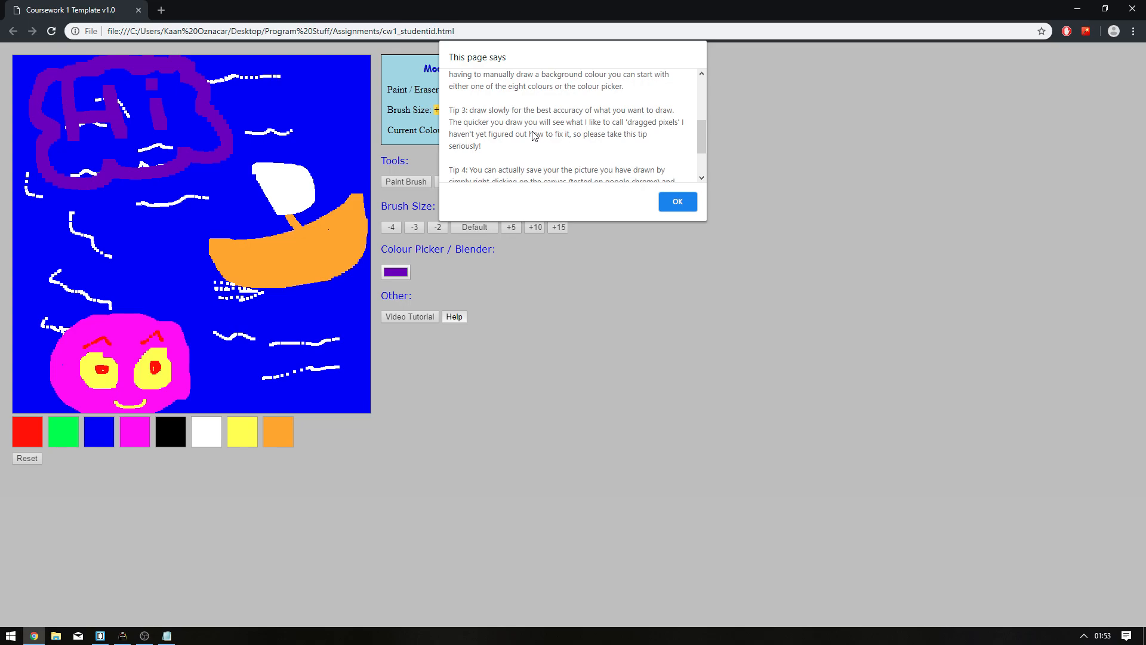
key(Return)
Step: Paint two long yellow diagonal strokes across the speech bubble, one quickly and one slowly, to compare dragged pixels
click(253, 441)
drag(337, 80, 96, 191)
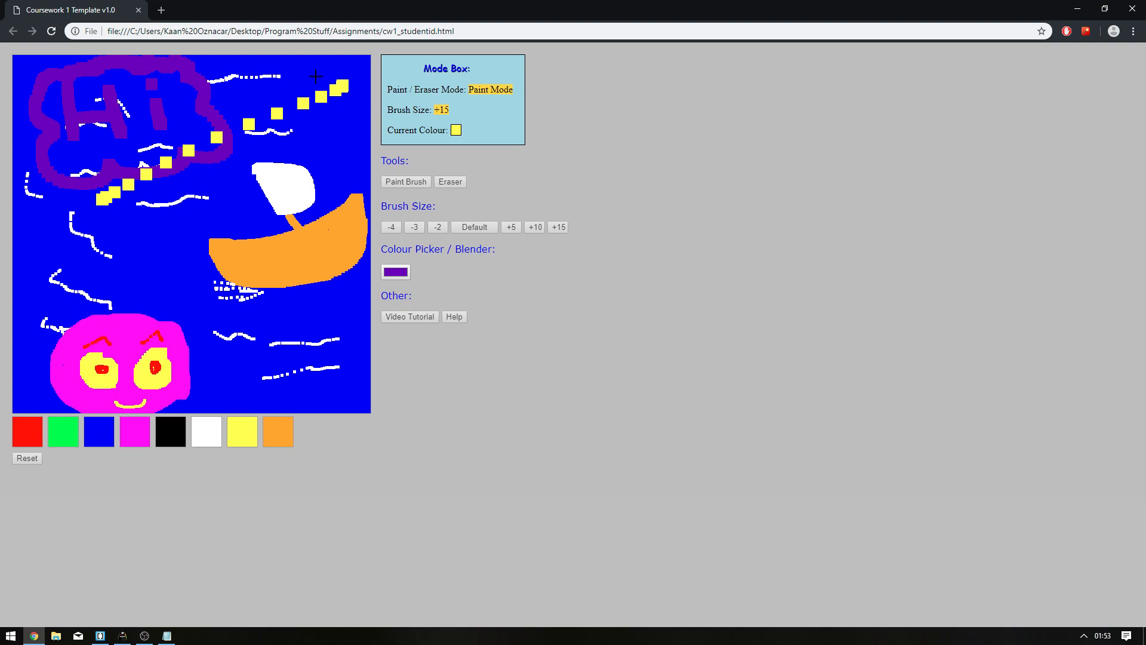
mouse_move(322, 79)
mouse_down()
mouse_move(241, 97)
mouse_move(96, 160)
mouse_up()
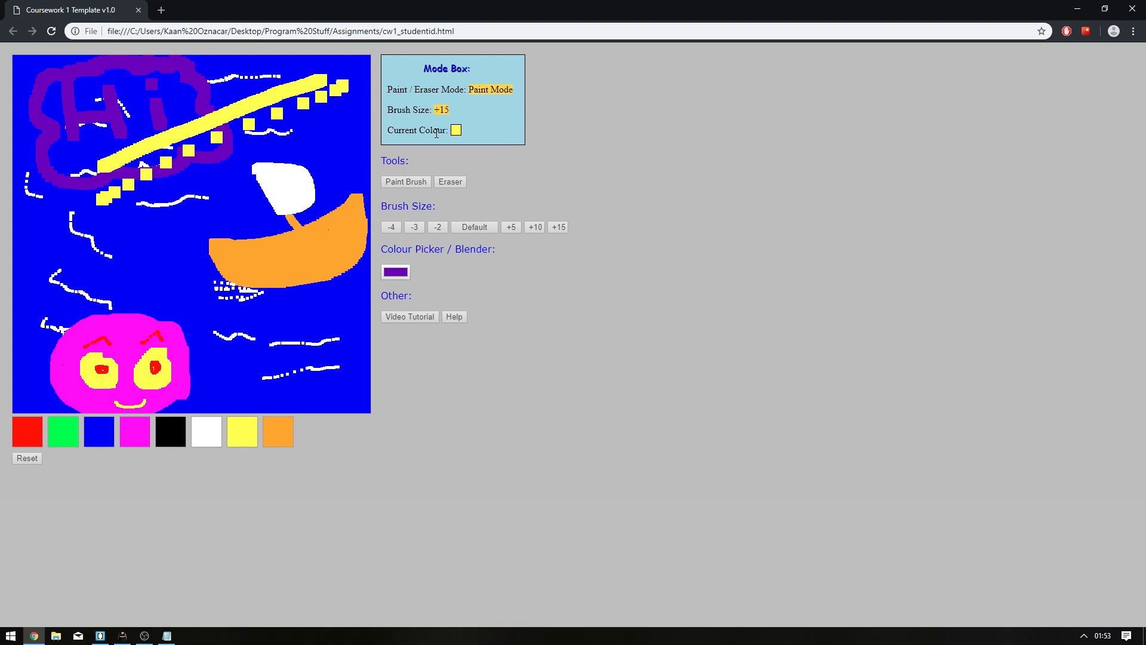
Step: Reopen the help message, review its first tips on the eraser and paint modes, and dismiss it
click(454, 317)
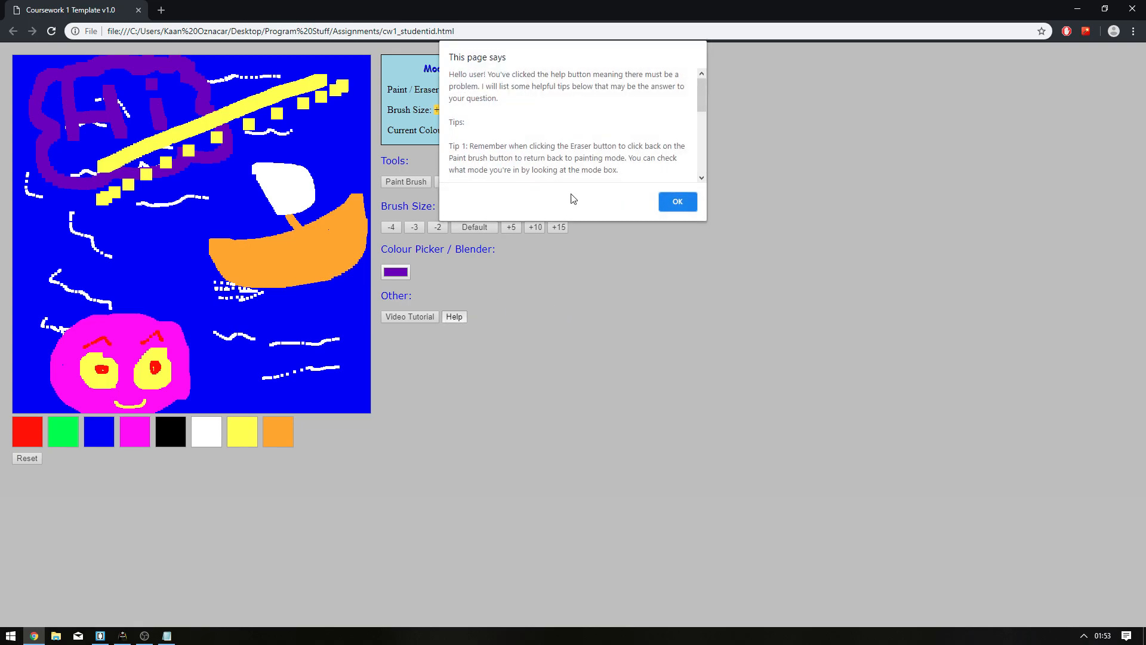
scroll(620, 125, down, 2)
scroll(511, 138, up, 2)
click(683, 199)
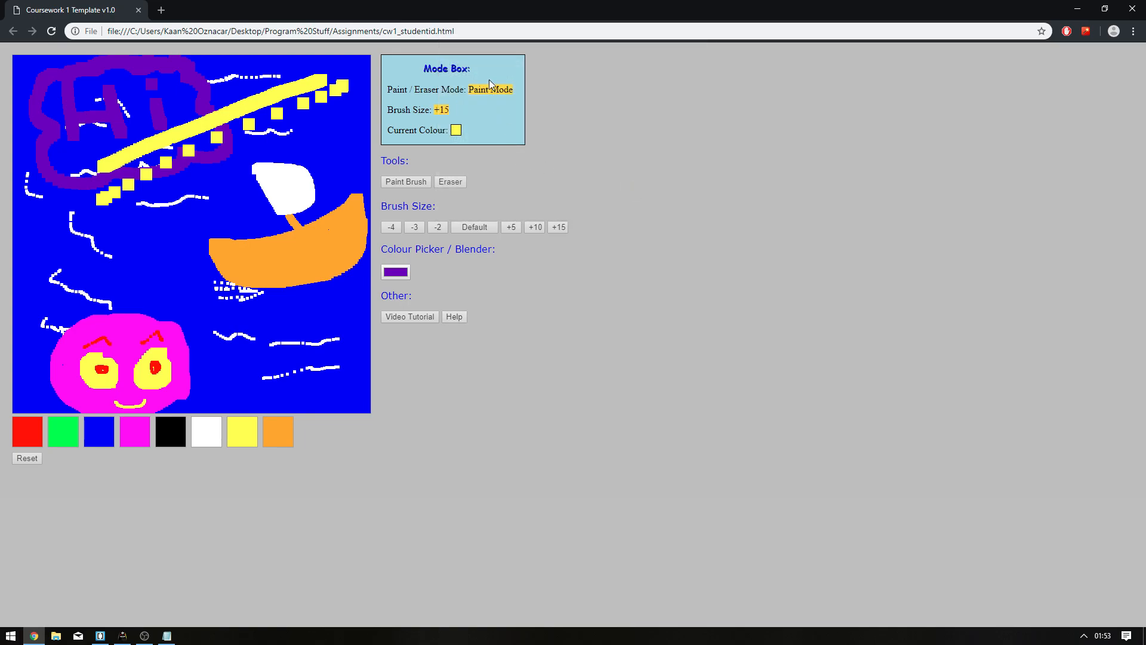
Step: Toggle the eraser and return to the paint brush, and paint yellow strokes around the sail with brush sizes +15 and +10
click(453, 181)
click(406, 181)
drag(257, 146, 237, 154)
click(535, 227)
drag(323, 131, 287, 149)
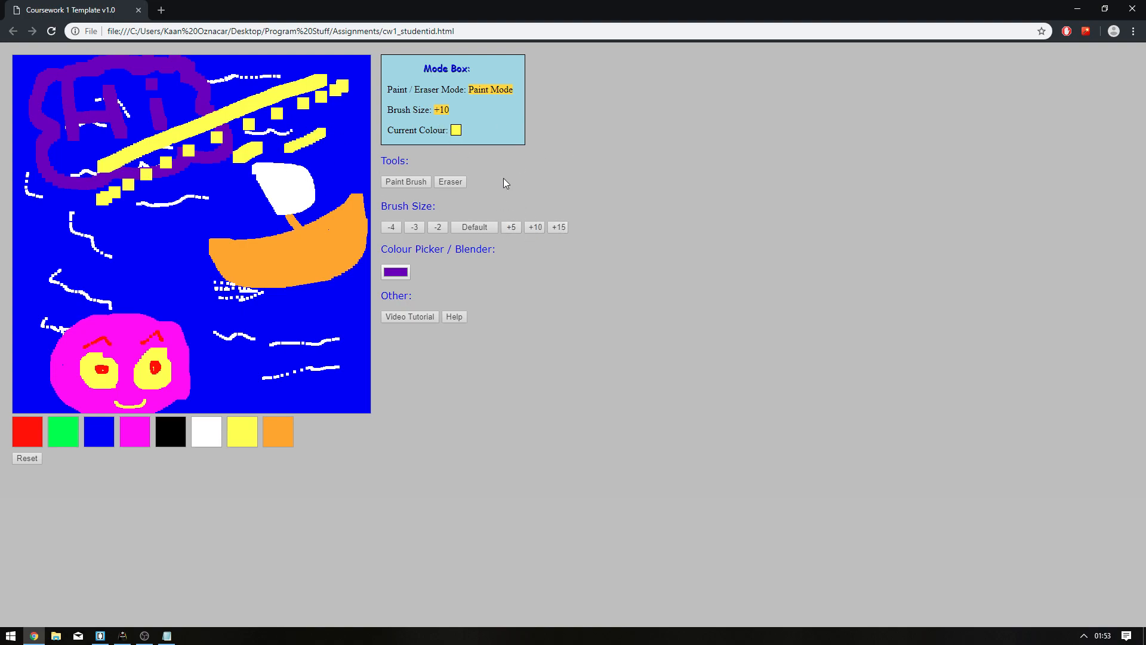
click(557, 228)
drag(253, 148, 192, 213)
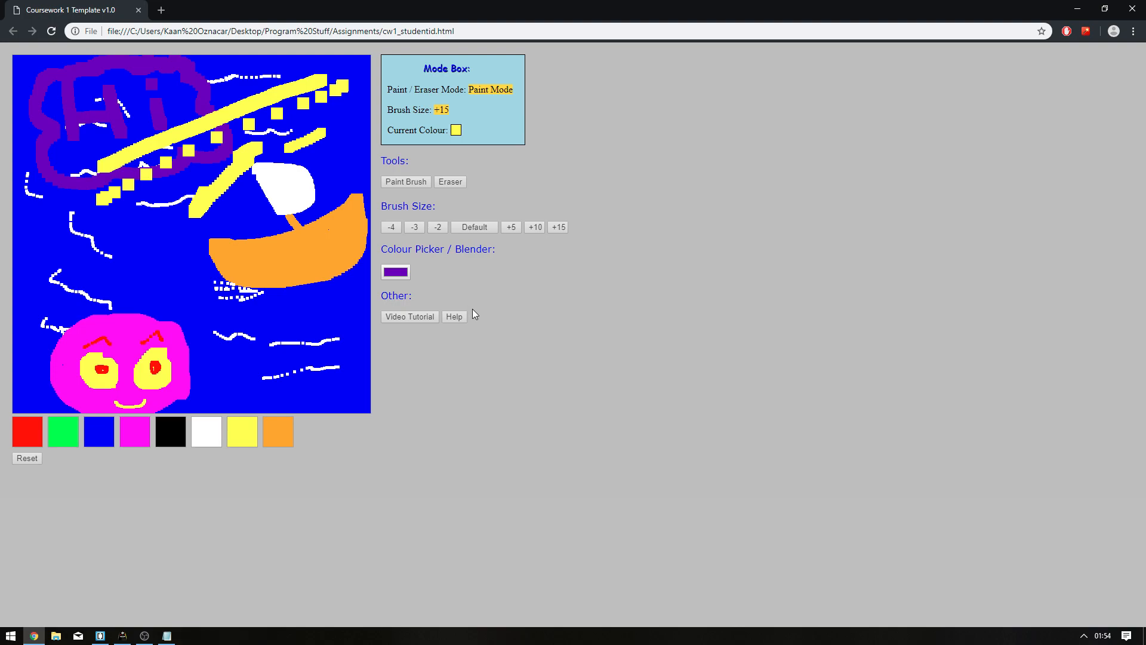
Step: Show the help message once more and dismiss it
click(452, 317)
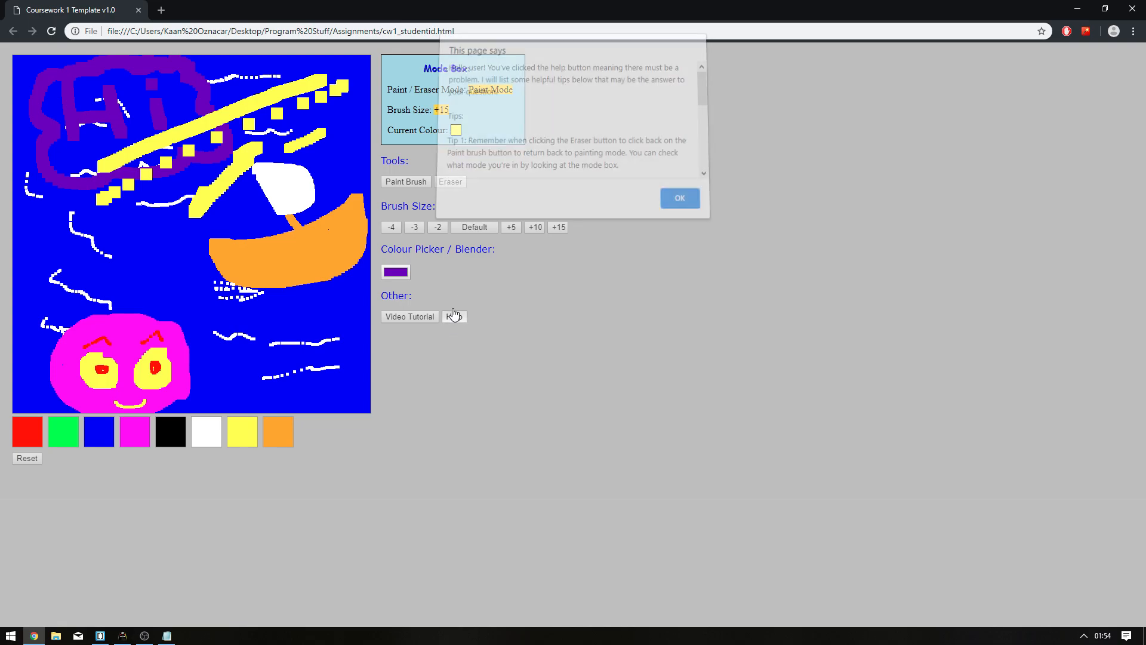
click(678, 203)
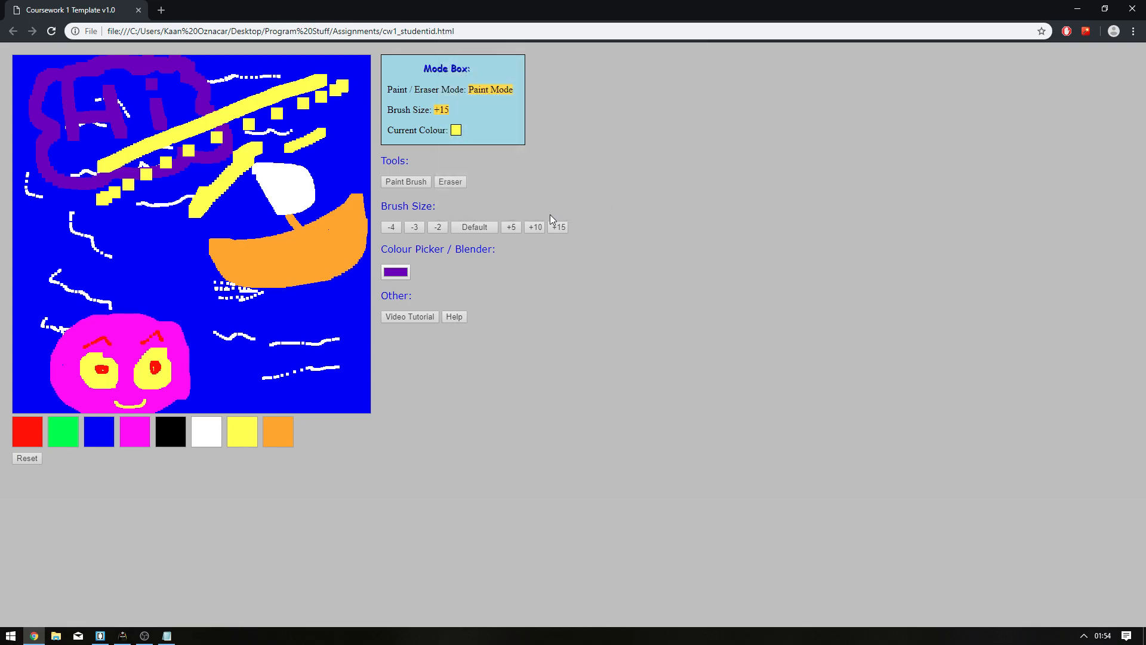